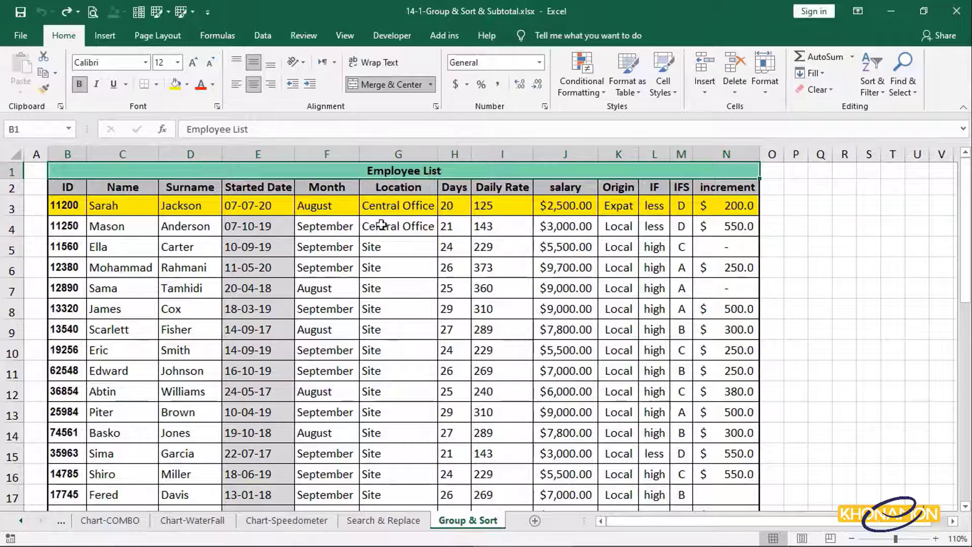
Sort the employee list by the Name column from A to Z with the selection expanded, and undo the sort
{"action": "left_click", "coordinate": [134, 189]}
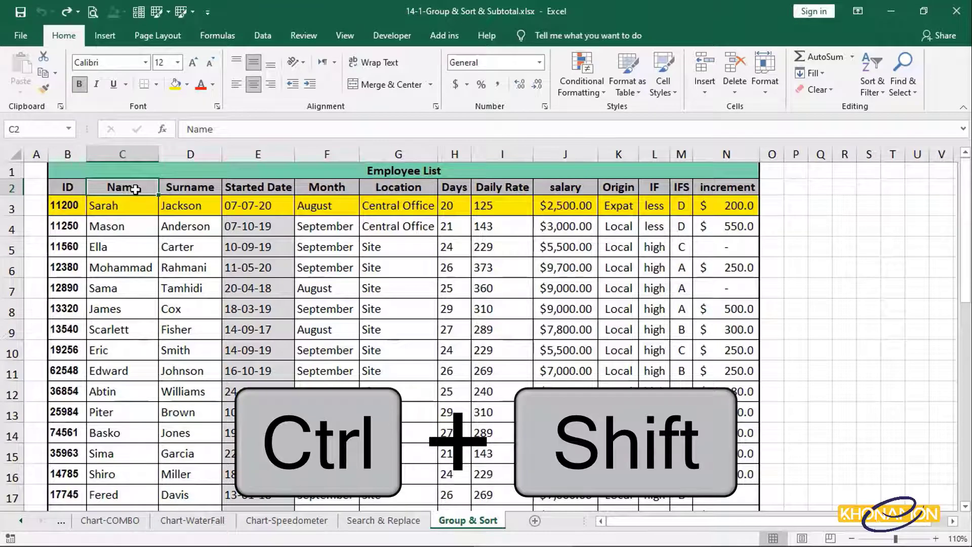
{"action": "key", "text": "ctrl+shift+Down"}
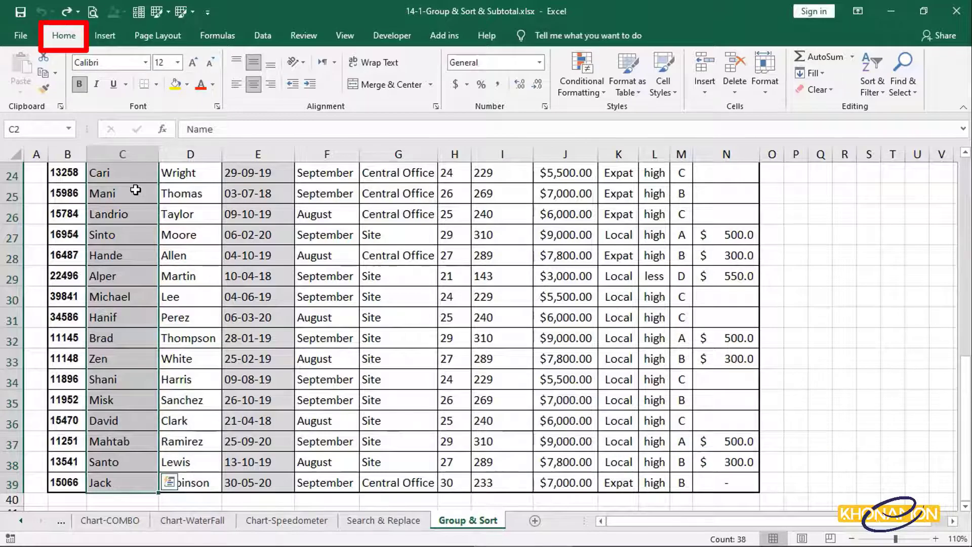
{"action": "left_click", "coordinate": [881, 97]}
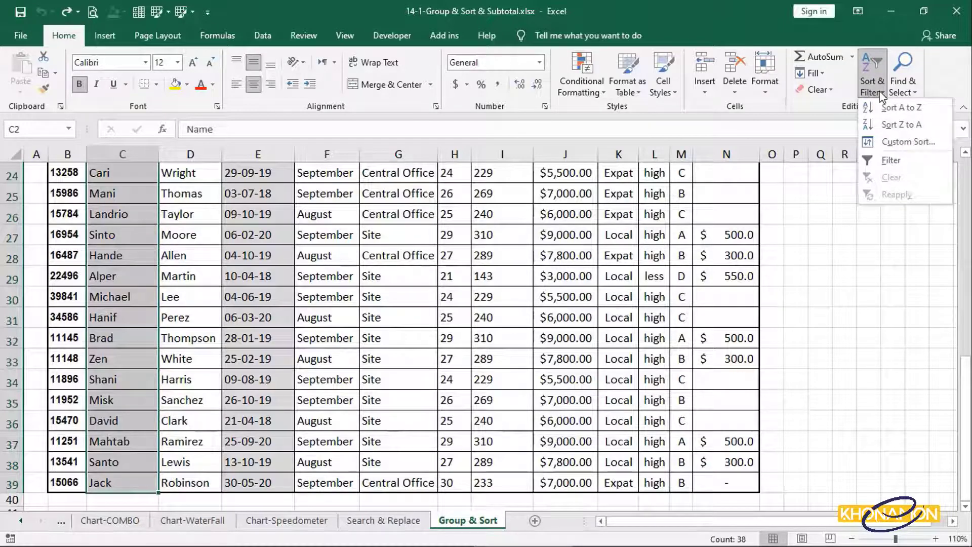
{"action": "left_click", "coordinate": [931, 113]}
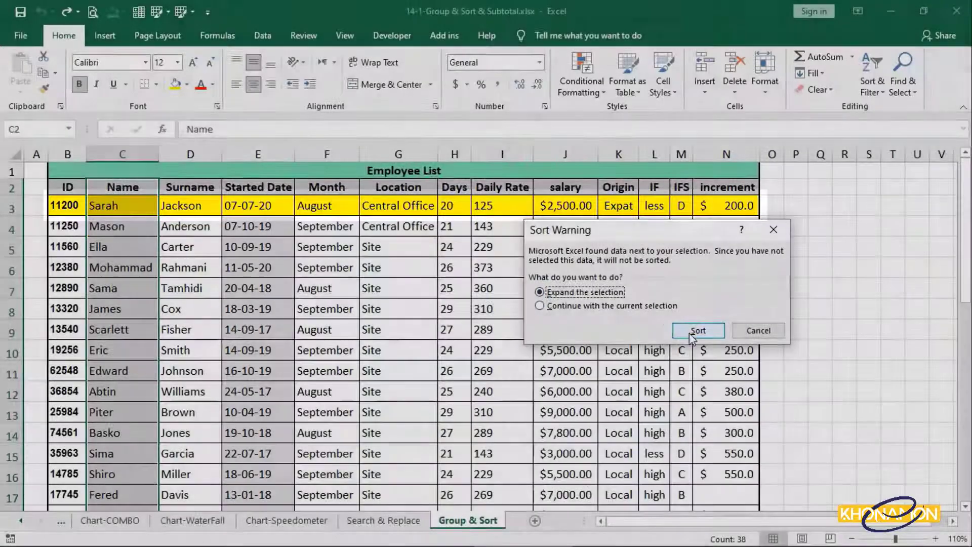
{"action": "left_click", "coordinate": [690, 332]}
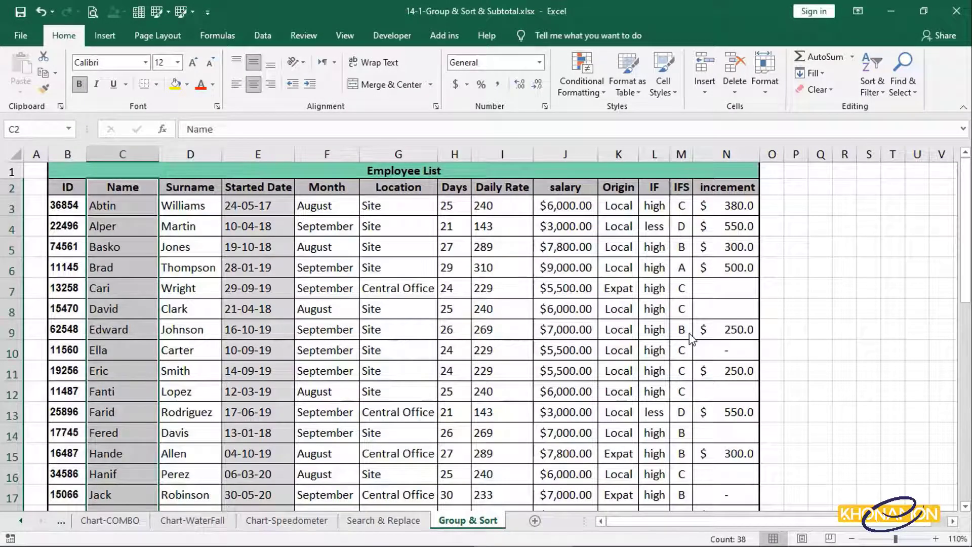
{"action": "scroll", "coordinate": [690, 335], "scroll_direction": "down", "scroll_amount": 3}
{"action": "scroll", "coordinate": [689, 332], "scroll_direction": "down", "scroll_amount": 5}
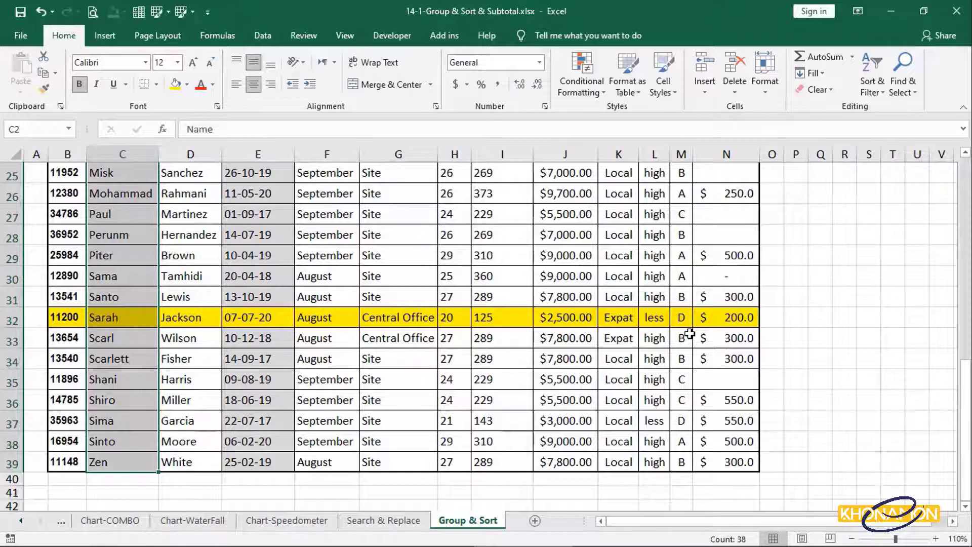
{"action": "key", "text": "ctrl+z"}
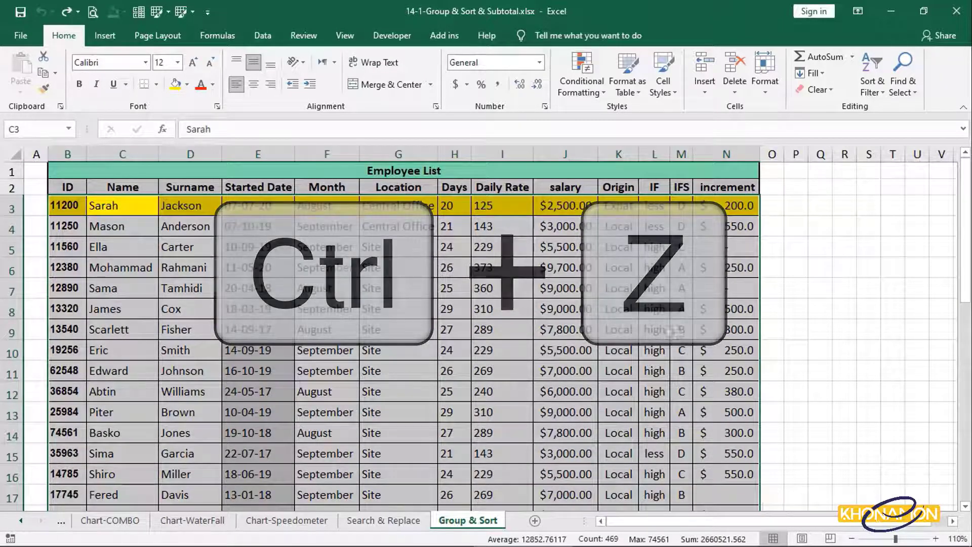
Sort only the Started Date column from oldest to newest, continuing with the current selection, and review the dates down to the last row
{"action": "left_click", "coordinate": [285, 186]}
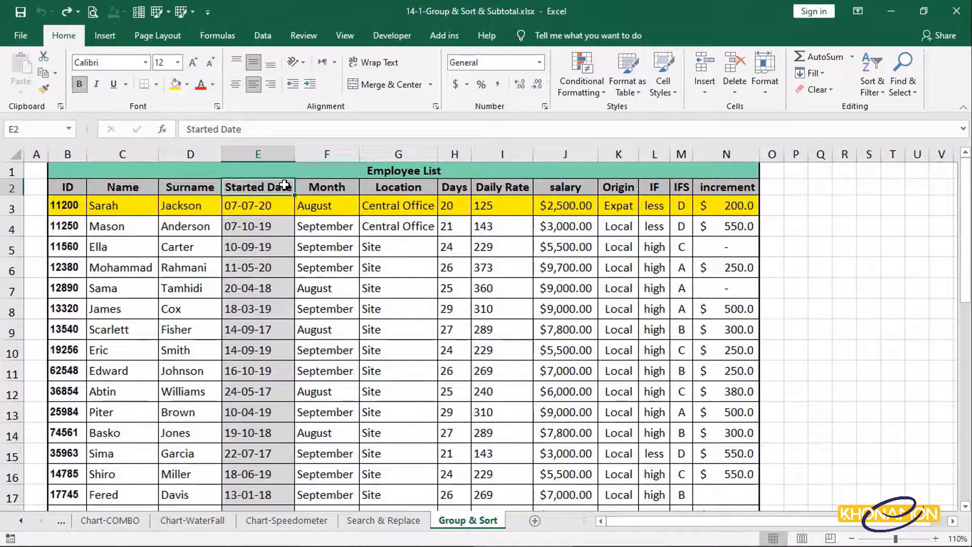
{"action": "key", "text": "ctrl+shift+Down"}
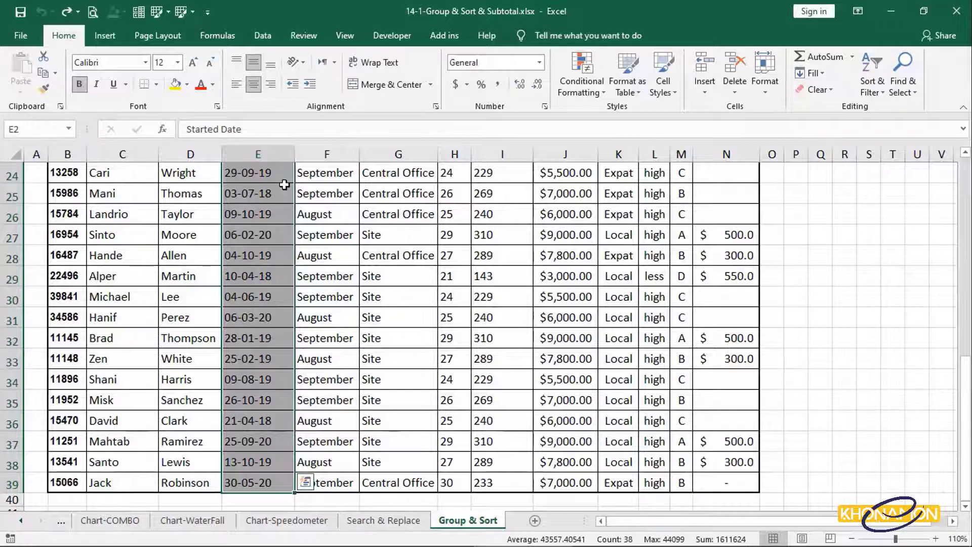
{"action": "left_click", "coordinate": [870, 94]}
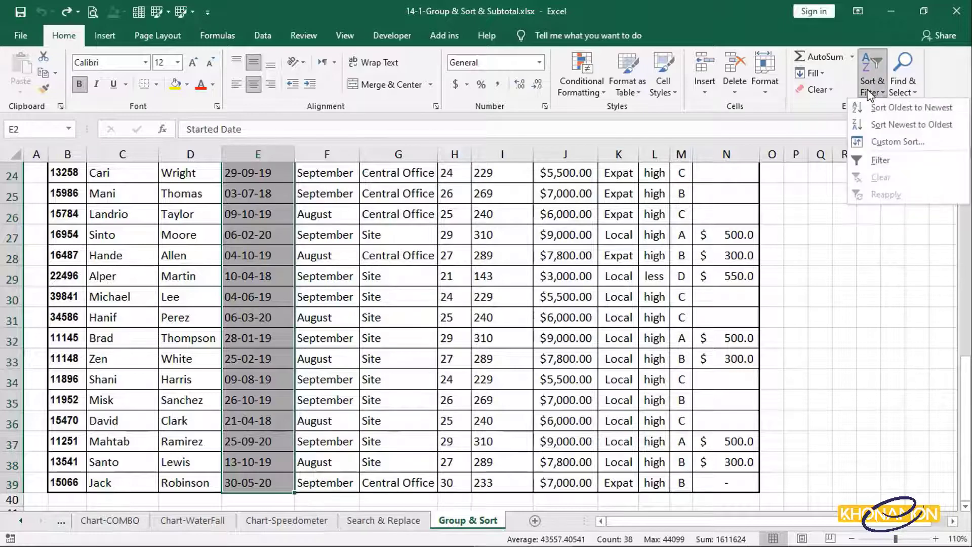
{"action": "left_click", "coordinate": [884, 107]}
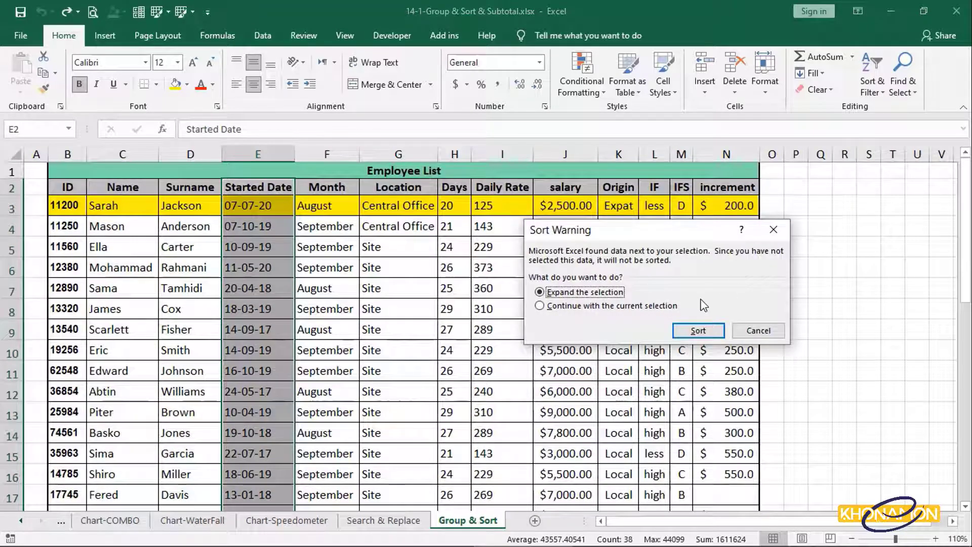
{"action": "left_click", "coordinate": [662, 306]}
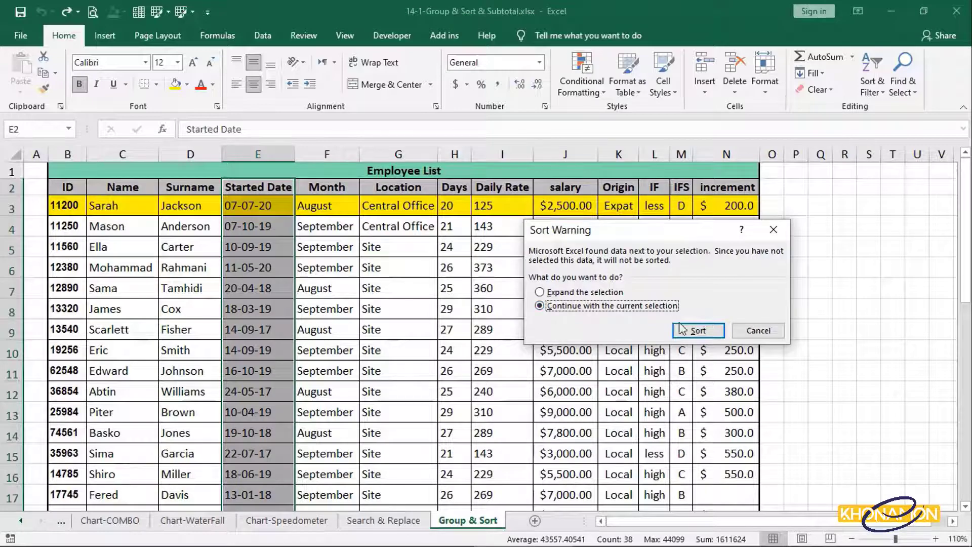
{"action": "left_click", "coordinate": [697, 332]}
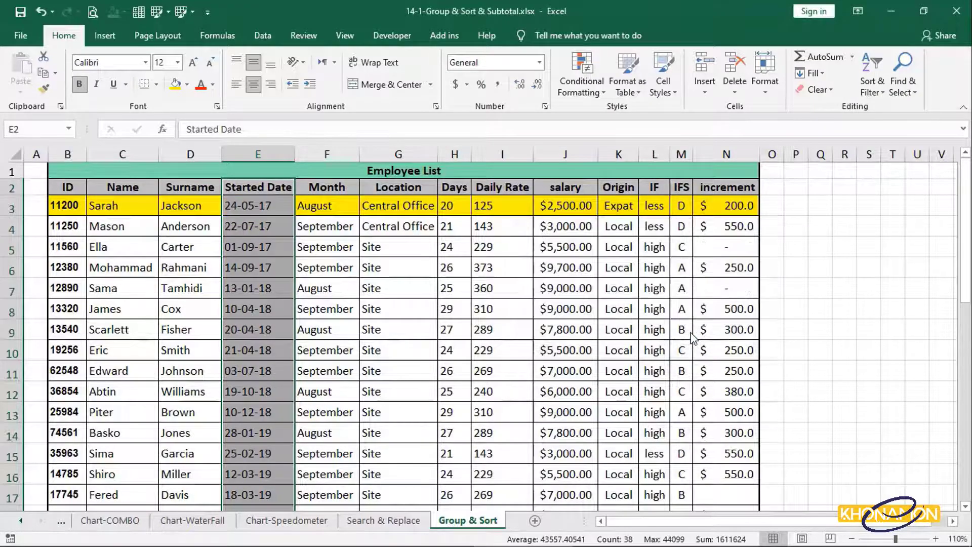
{"action": "scroll", "coordinate": [693, 336], "scroll_direction": "down", "scroll_amount": 4}
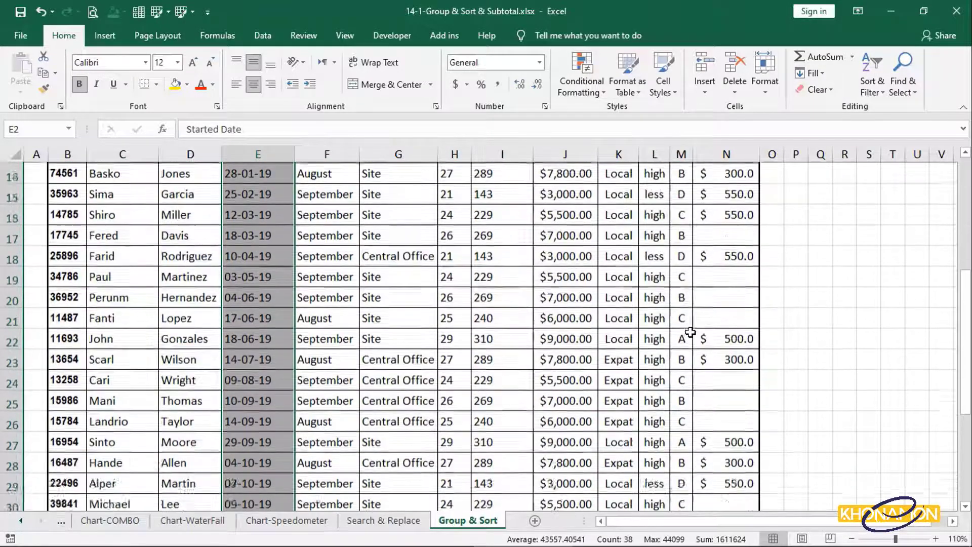
{"action": "scroll", "coordinate": [690, 333], "scroll_direction": "down", "scroll_amount": 5}
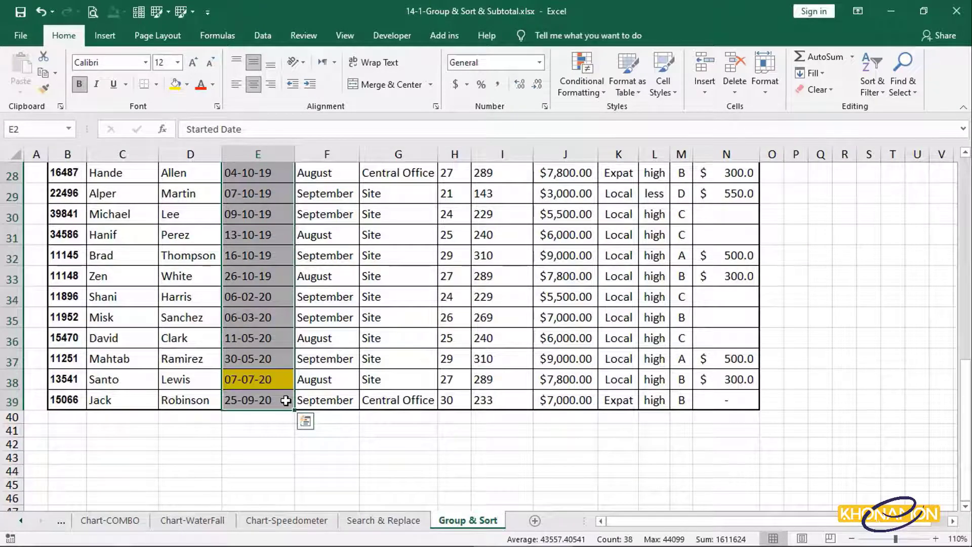
{"action": "scroll", "coordinate": [286, 400], "scroll_direction": "up", "scroll_amount": 9}
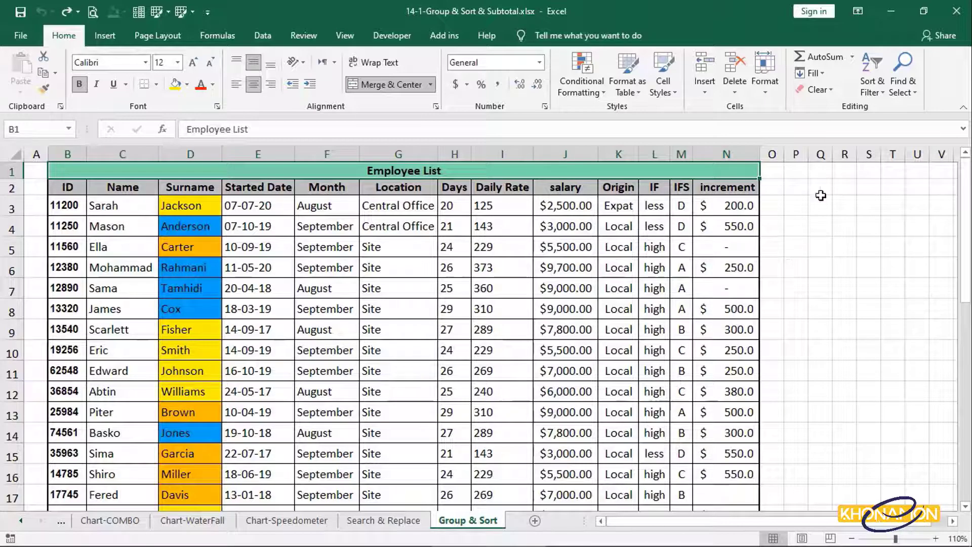
Start a custom sort of the employee list with Surname as the first level, sorted on cell color with orange on top
{"action": "left_click", "coordinate": [872, 93]}
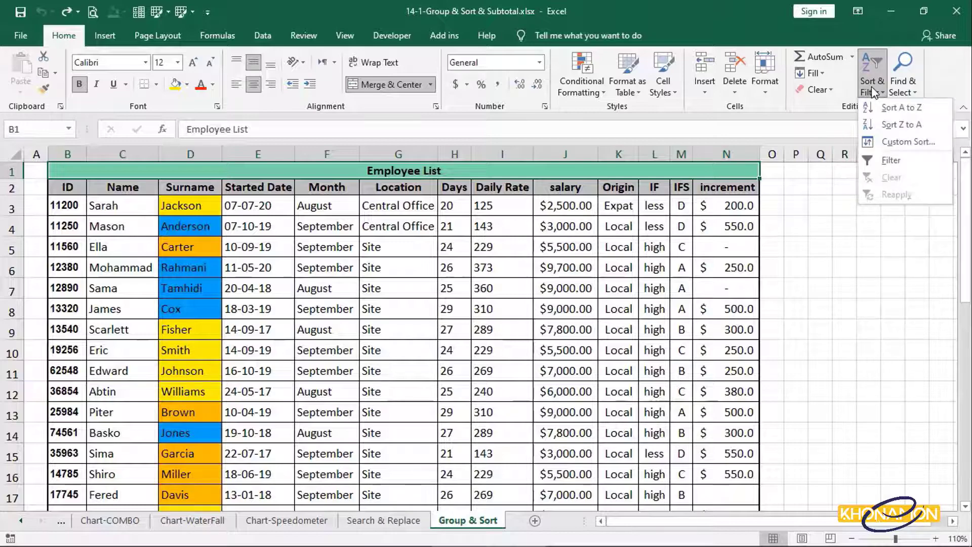
{"action": "left_click", "coordinate": [887, 144]}
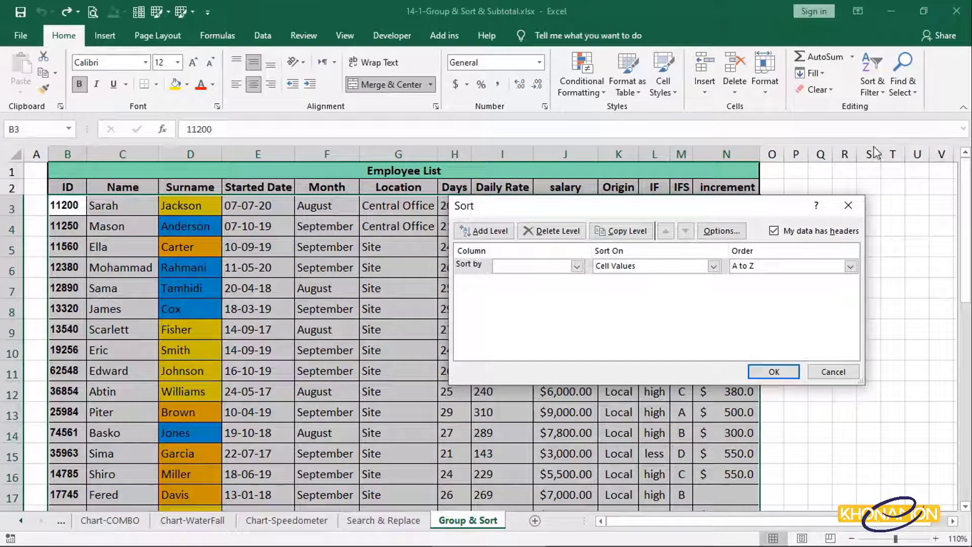
{"action": "left_click", "coordinate": [577, 267]}
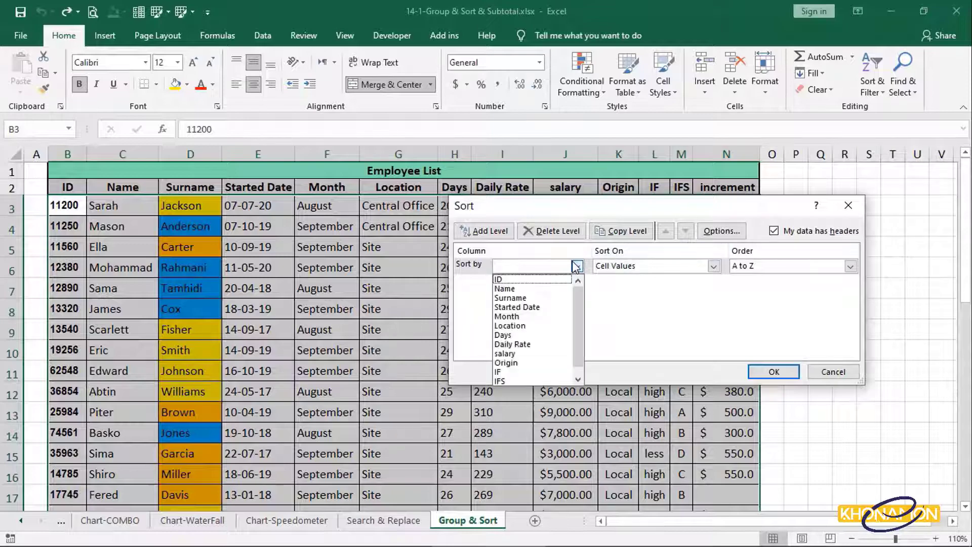
{"action": "left_click", "coordinate": [565, 302]}
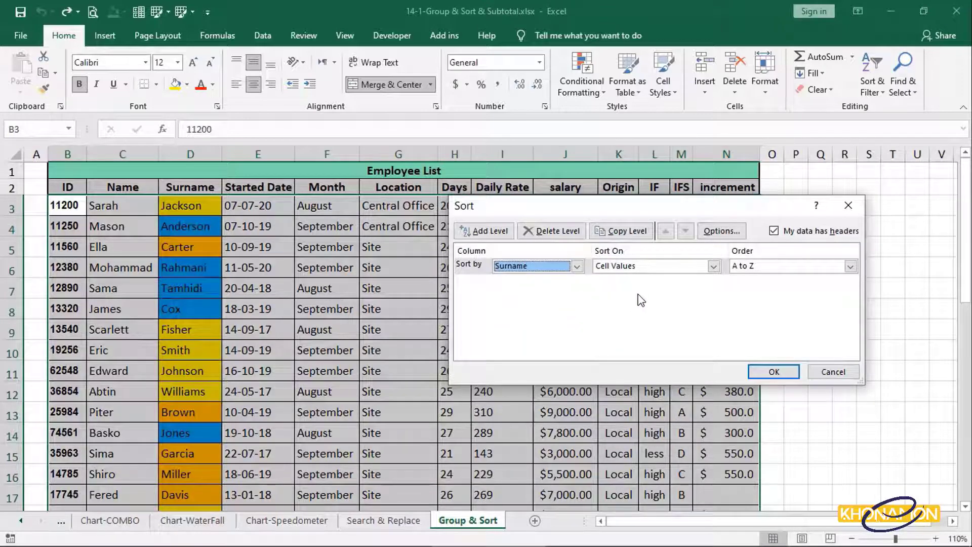
{"action": "left_click", "coordinate": [714, 266]}
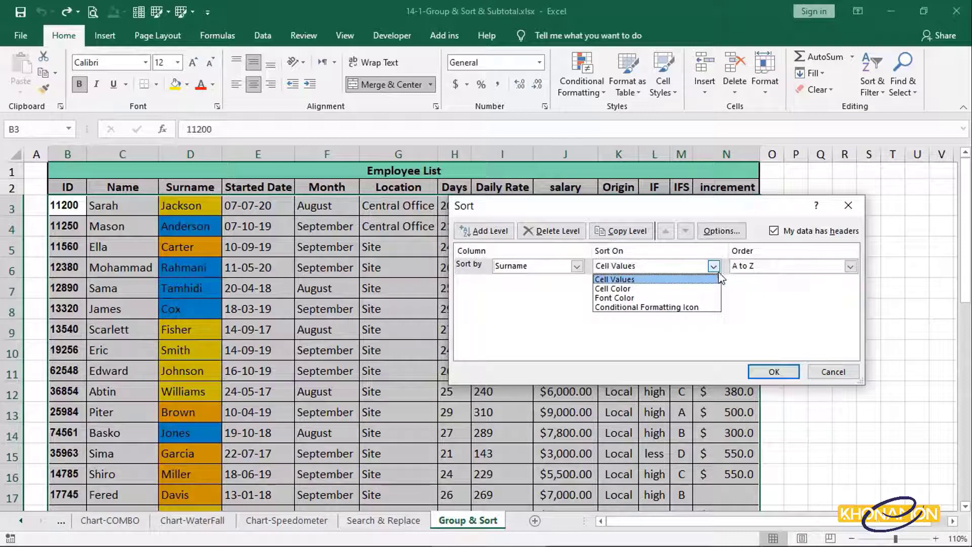
{"action": "left_click", "coordinate": [716, 288]}
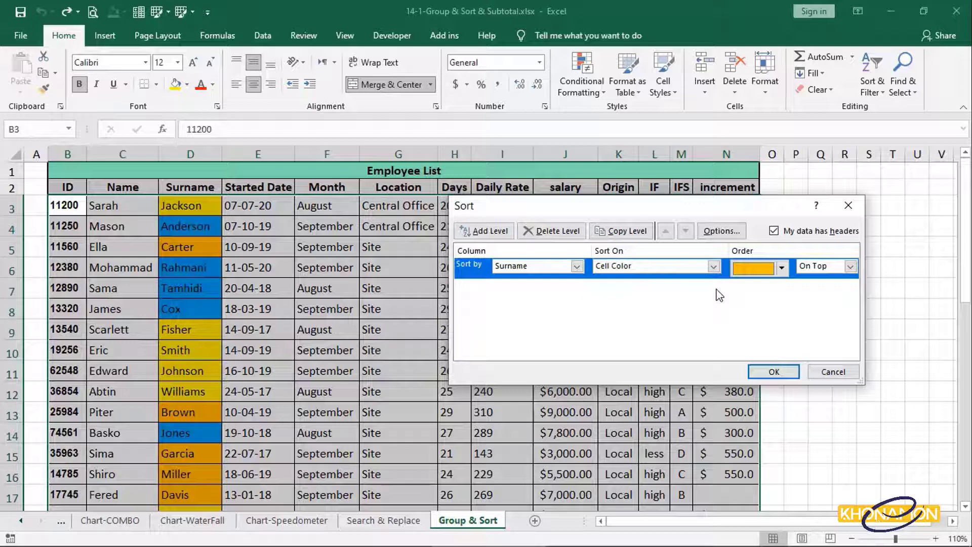
{"action": "left_click", "coordinate": [783, 268]}
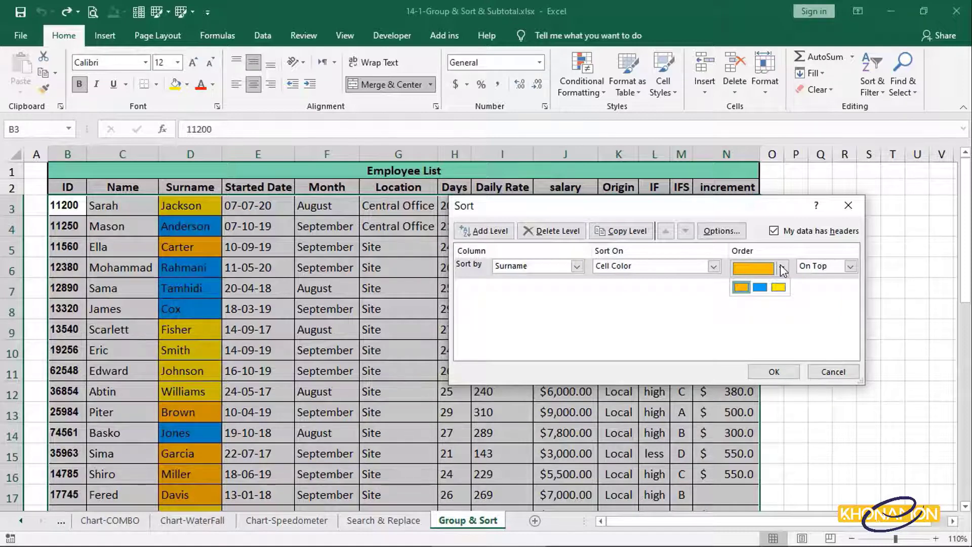
{"action": "left_click", "coordinate": [742, 287]}
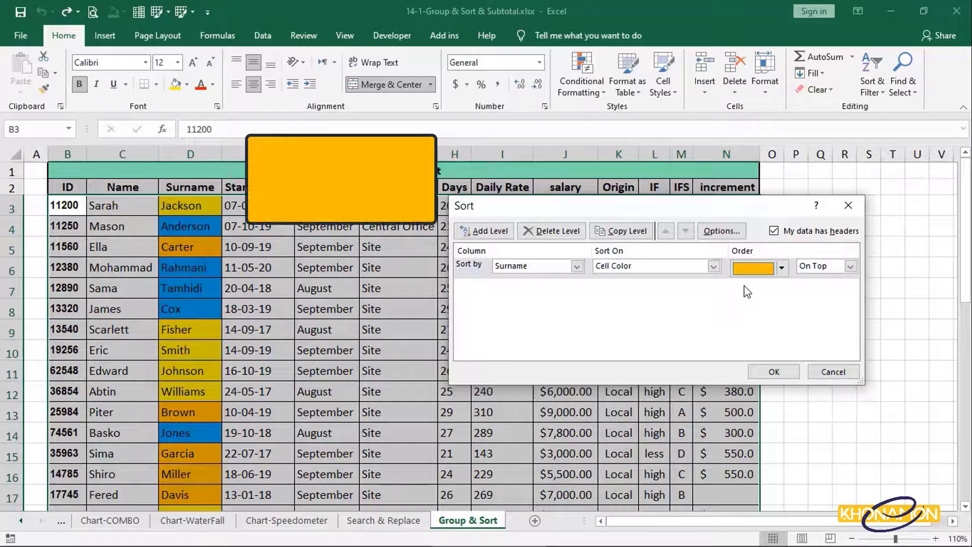
{"action": "left_click", "coordinate": [851, 267]}
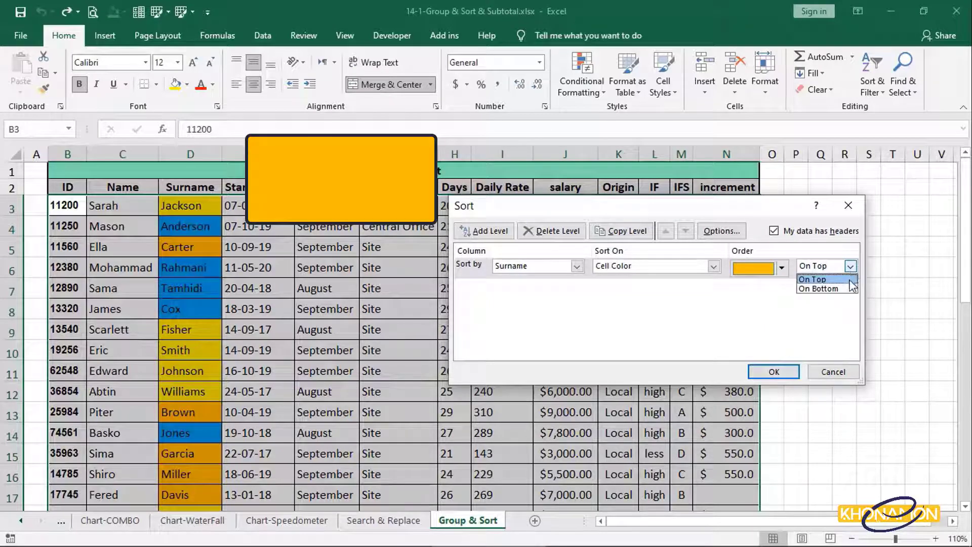
{"action": "left_click", "coordinate": [850, 280]}
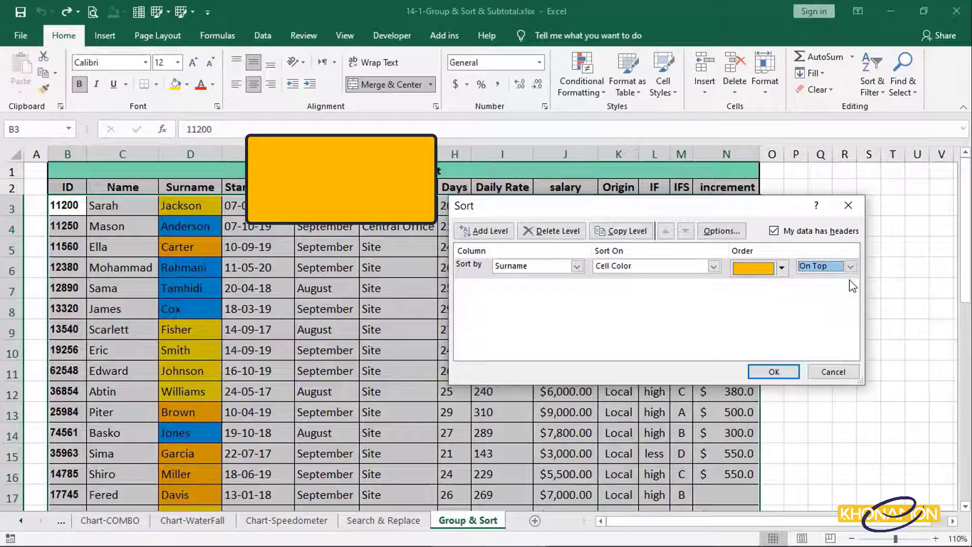
Add a second sort level on Surname, sorted on cell color with blue on top
{"action": "left_click", "coordinate": [509, 234]}
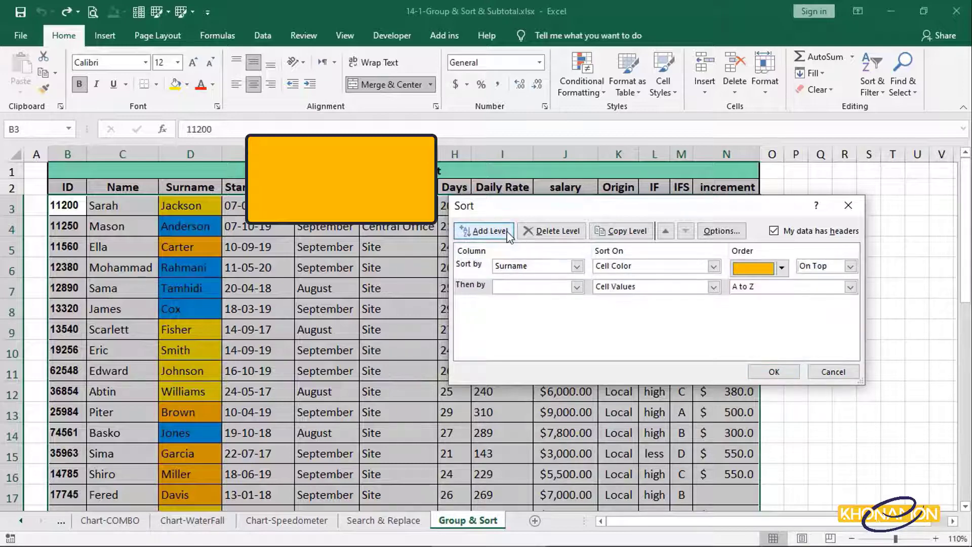
{"action": "left_click", "coordinate": [577, 287]}
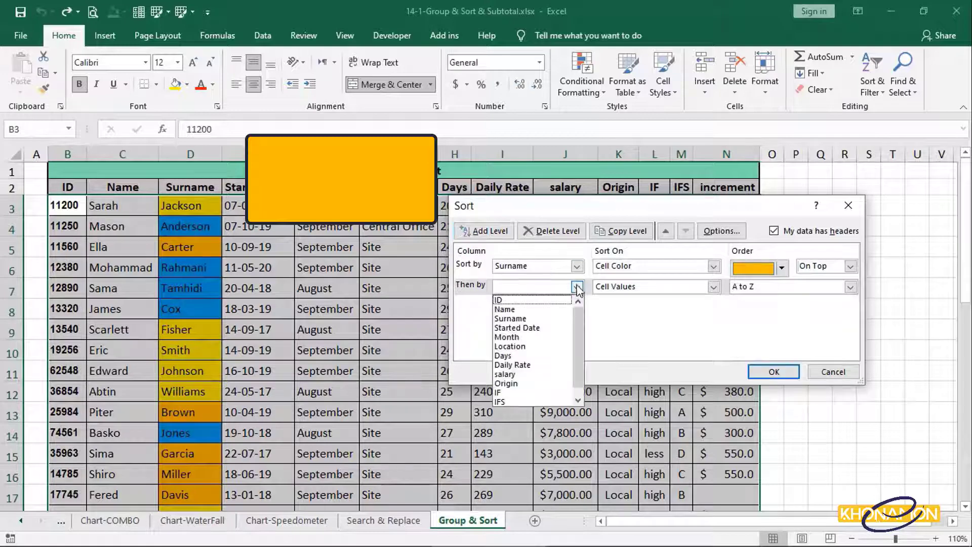
{"action": "left_click", "coordinate": [555, 318]}
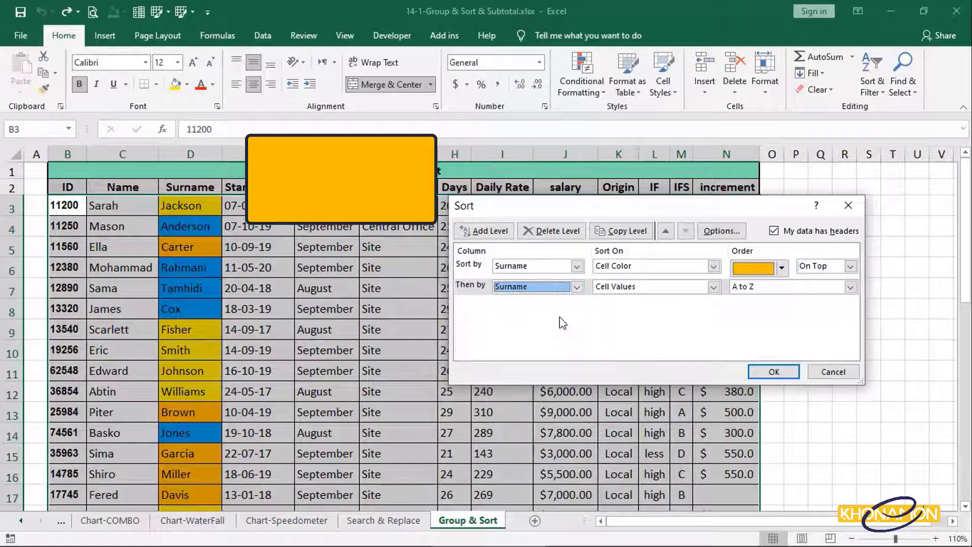
{"action": "left_click", "coordinate": [713, 287]}
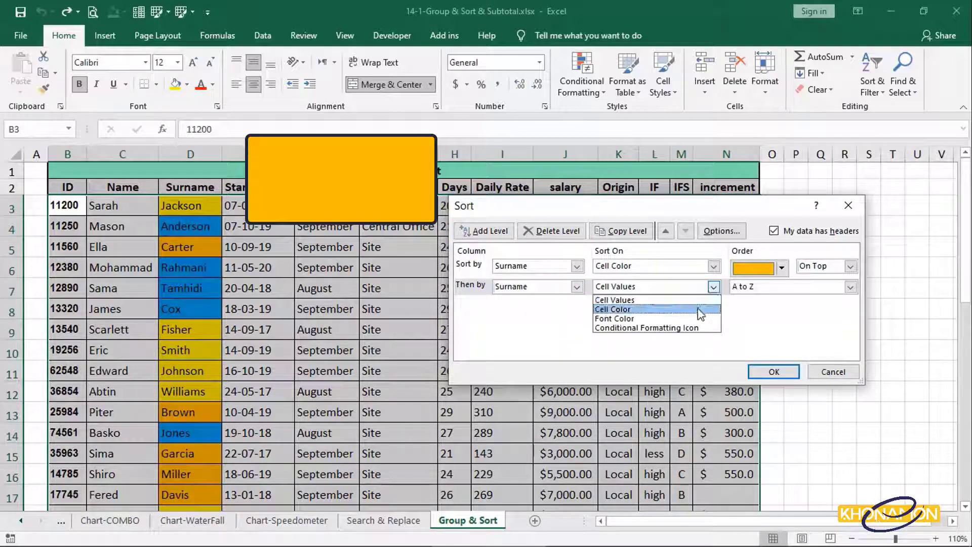
{"action": "left_click", "coordinate": [700, 311]}
{"action": "left_click", "coordinate": [782, 288]}
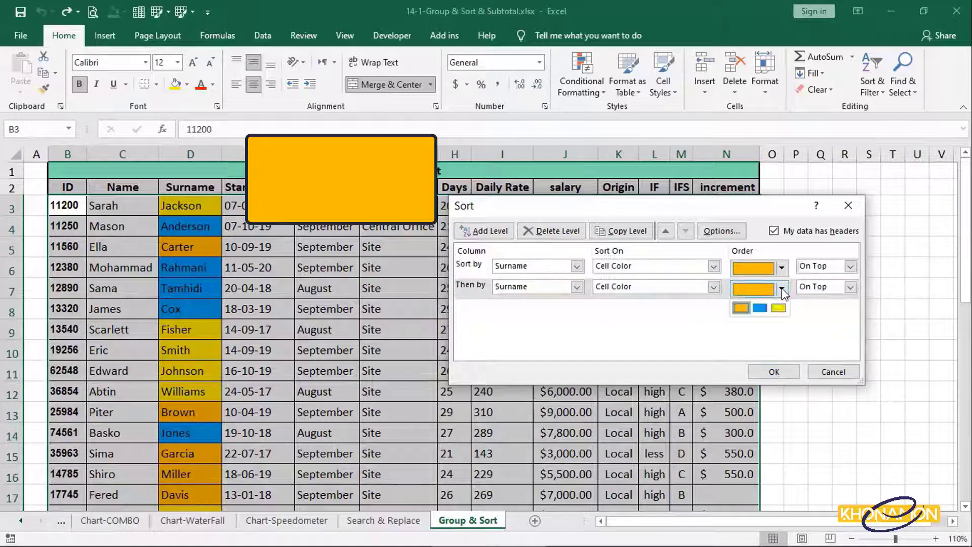
{"action": "left_click", "coordinate": [760, 308]}
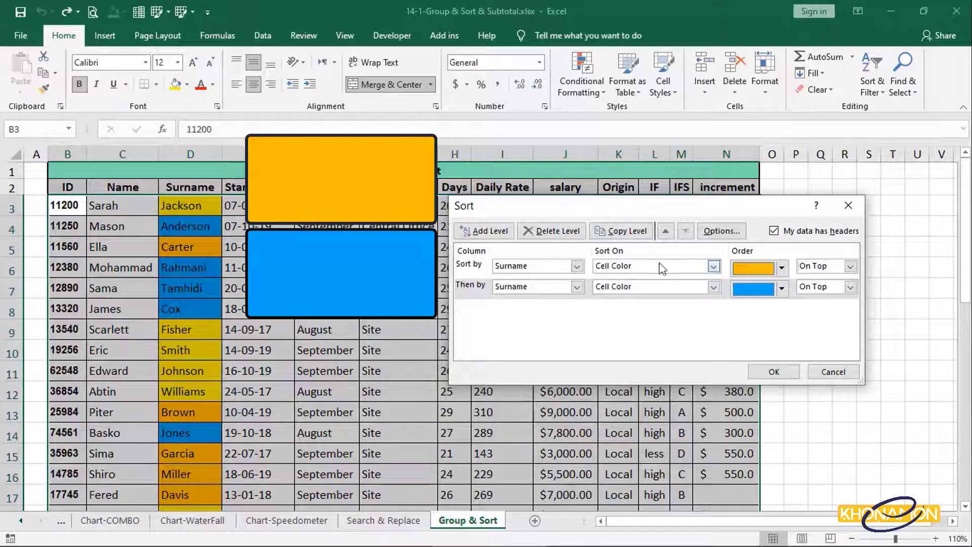
Copy the blue Surname sort level as a third level and set its cell color to yellow
{"action": "left_click", "coordinate": [628, 233]}
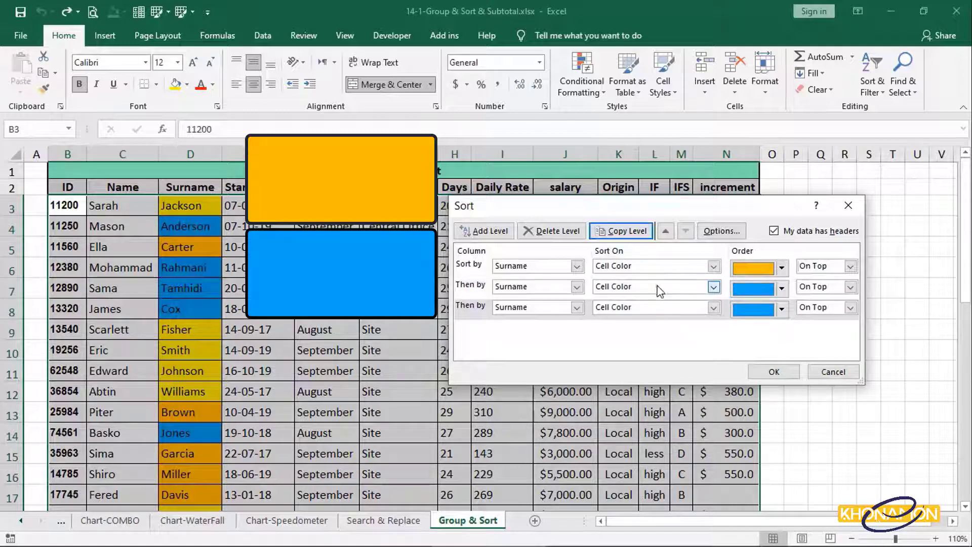
{"action": "left_click", "coordinate": [782, 310]}
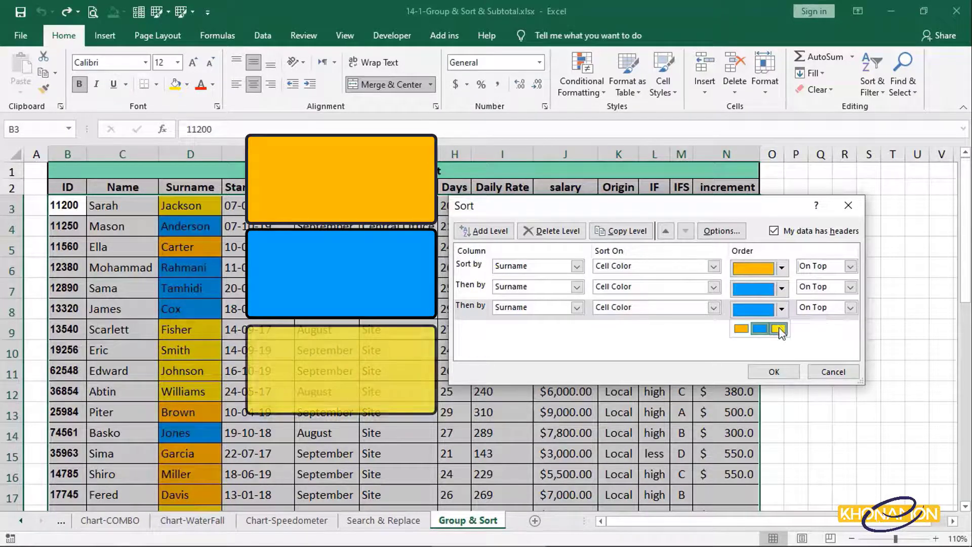
{"action": "left_click", "coordinate": [779, 330]}
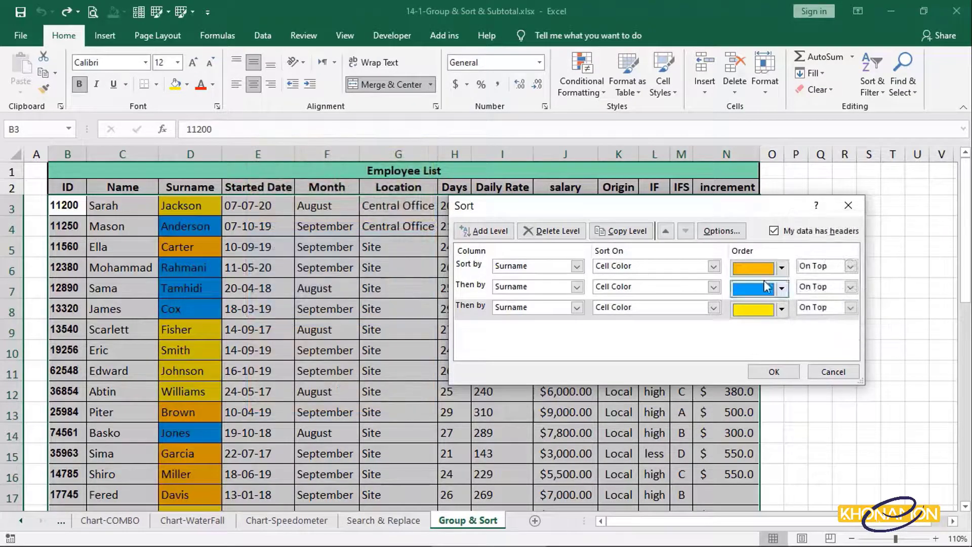
Apply the three-level Surname color sort after viewing its sort options, and review the list down to the last row
{"action": "left_click", "coordinate": [729, 234]}
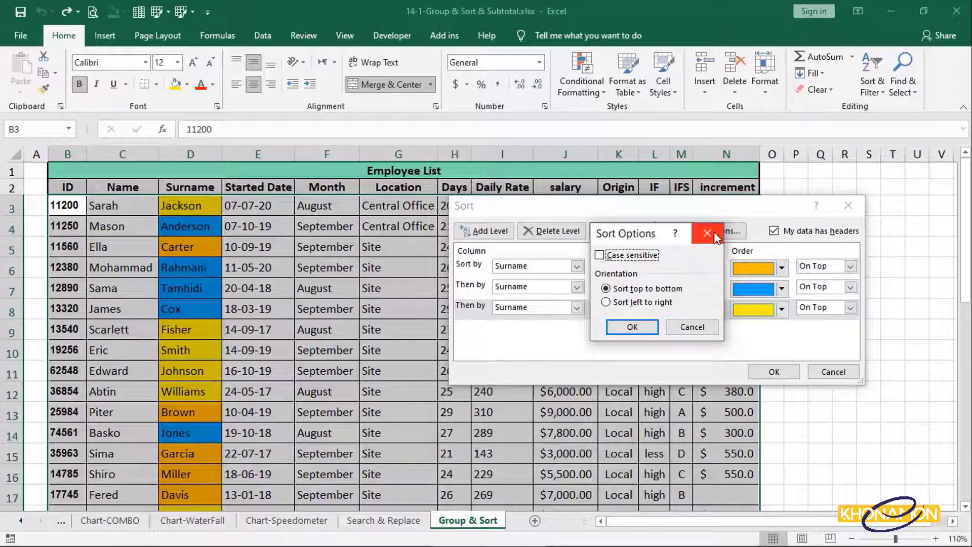
{"action": "left_click", "coordinate": [714, 234]}
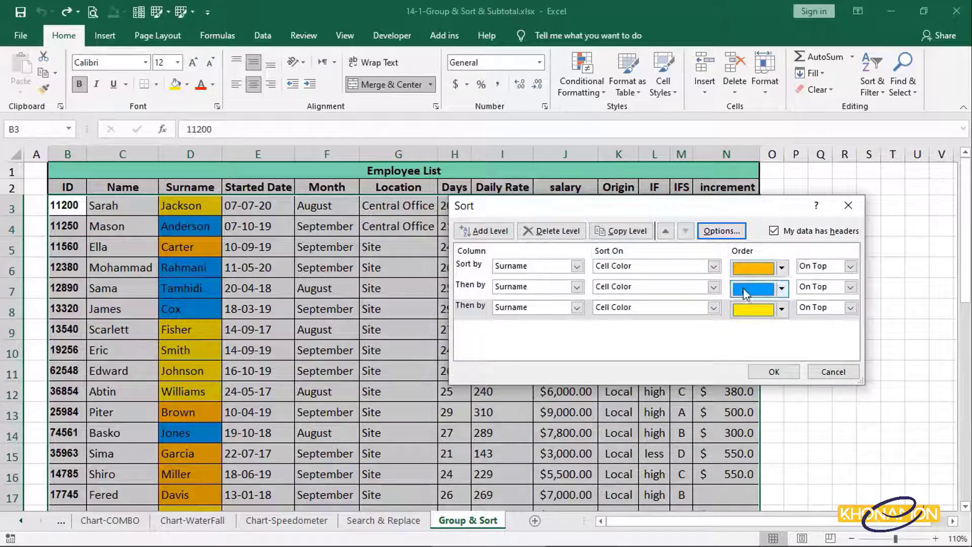
{"action": "left_click", "coordinate": [768, 372]}
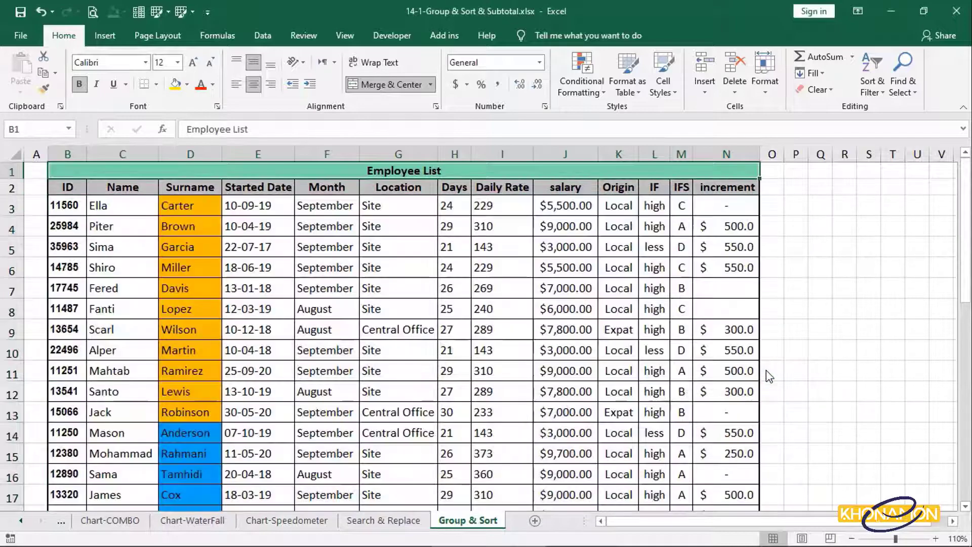
{"action": "scroll", "coordinate": [766, 371], "scroll_direction": "down", "scroll_amount": 2}
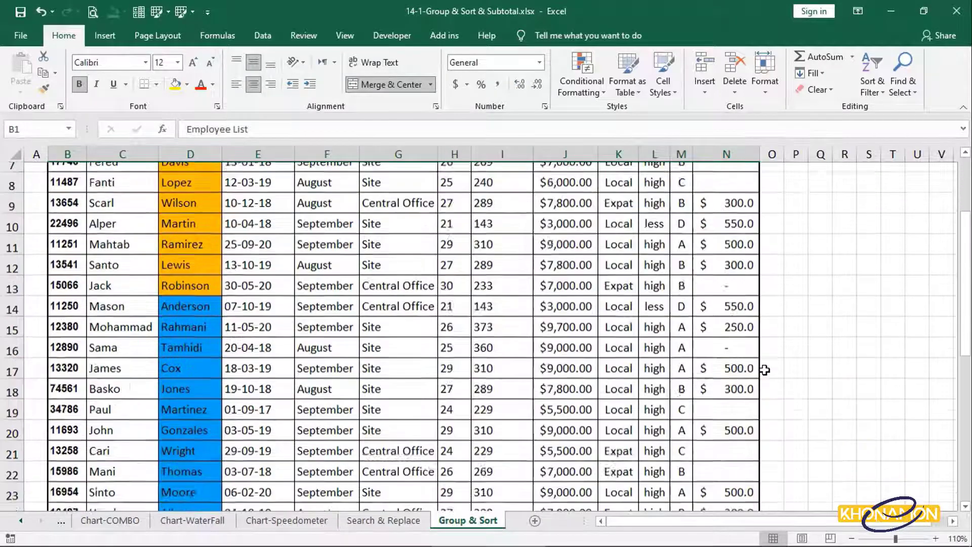
{"action": "scroll", "coordinate": [765, 370], "scroll_direction": "down", "scroll_amount": 7}
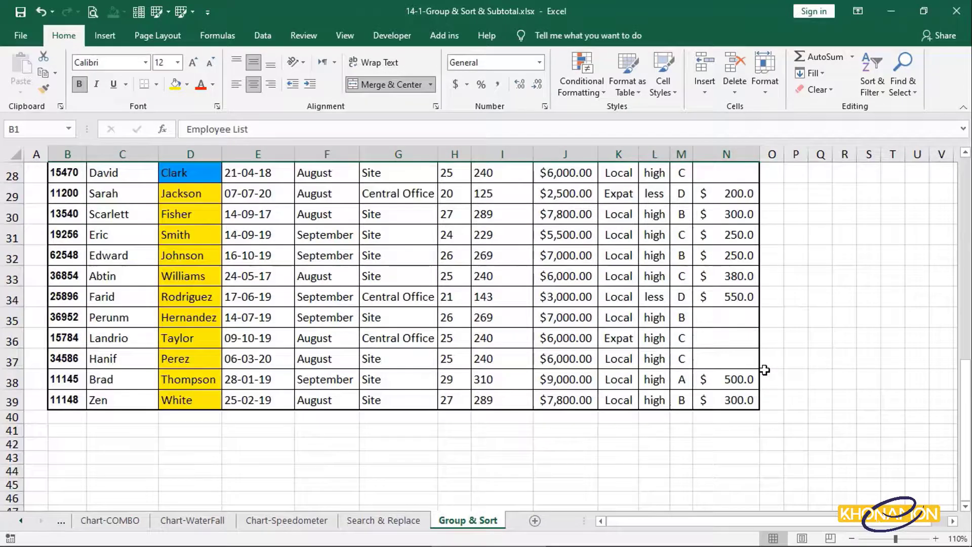
{"action": "scroll", "coordinate": [764, 370], "scroll_direction": "up", "scroll_amount": 9}
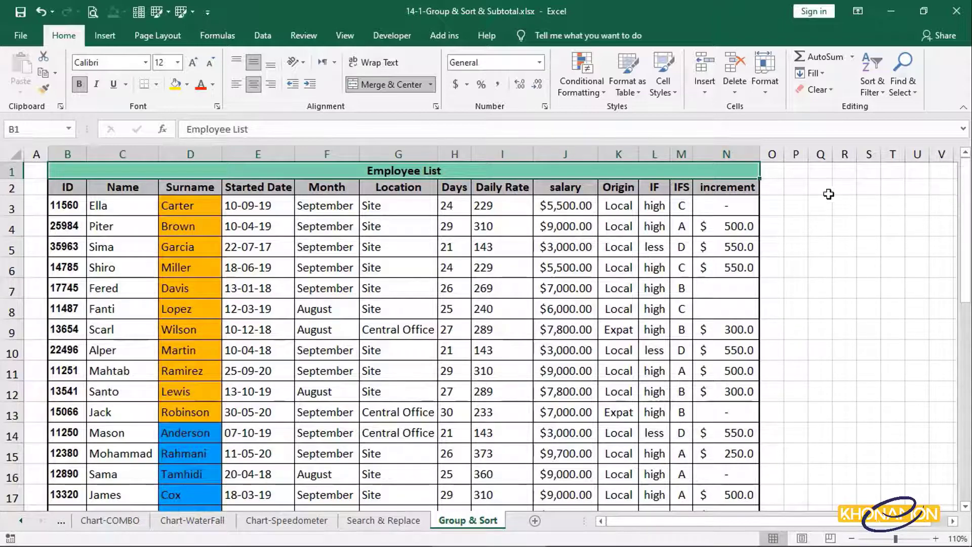
Reopen the custom sort and set the orange, blue and yellow cell color levels to On Bottom
{"action": "left_click", "coordinate": [870, 81]}
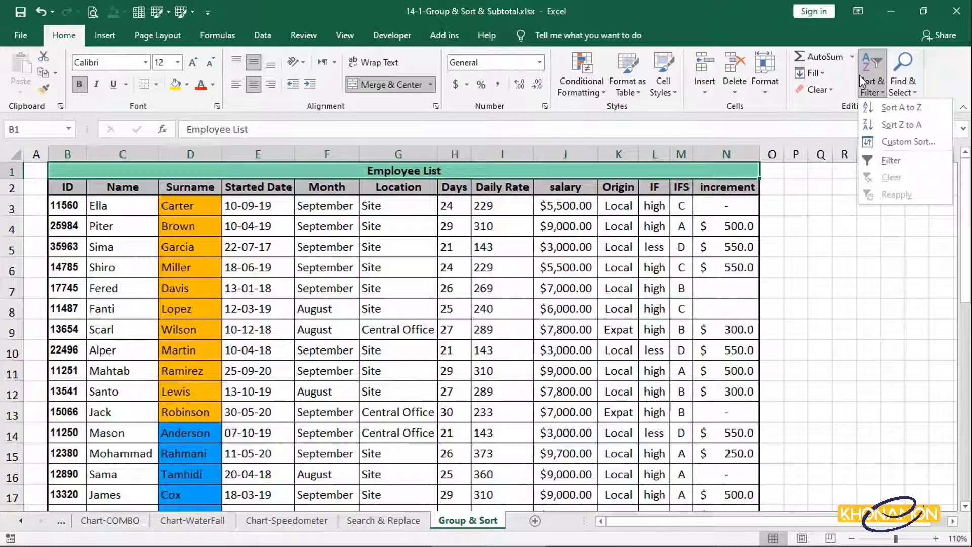
{"action": "left_click", "coordinate": [871, 141]}
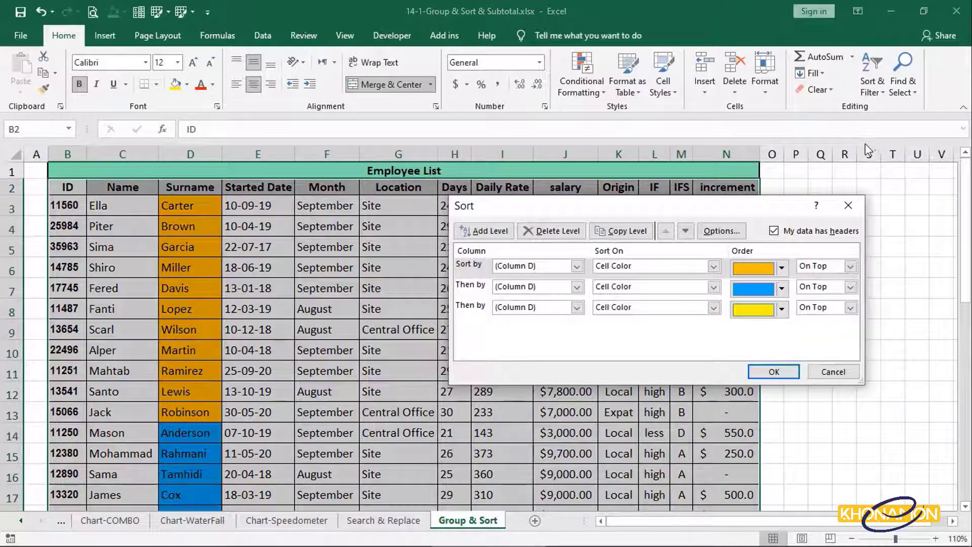
{"action": "left_click", "coordinate": [831, 265]}
{"action": "left_click", "coordinate": [820, 287]}
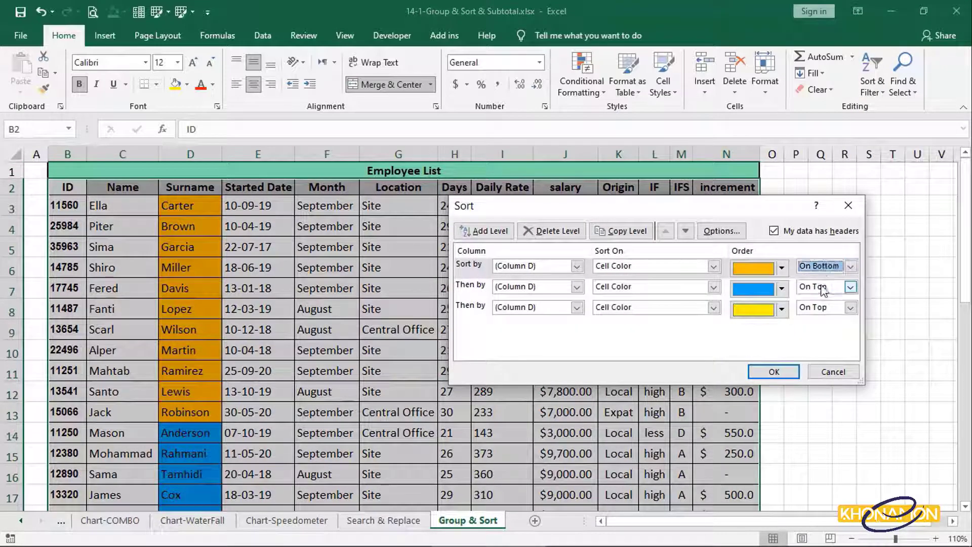
{"action": "left_click", "coordinate": [824, 290]}
{"action": "left_click", "coordinate": [823, 307]}
{"action": "left_click", "coordinate": [824, 308]}
{"action": "left_click", "coordinate": [823, 328]}
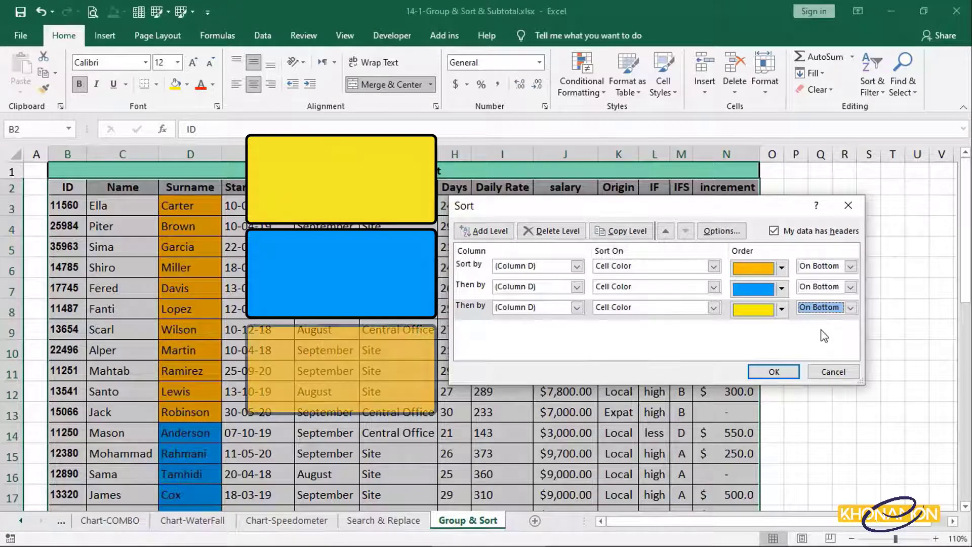
Apply the sort with all three colors on bottom and review the employee list down to the last row
{"action": "left_click", "coordinate": [774, 372]}
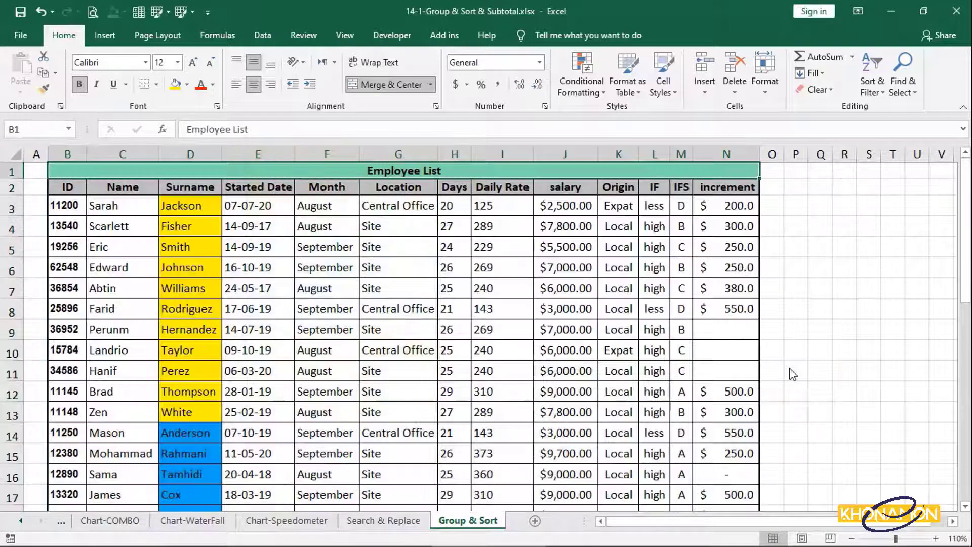
{"action": "scroll", "coordinate": [790, 368], "scroll_direction": "down", "scroll_amount": 10}
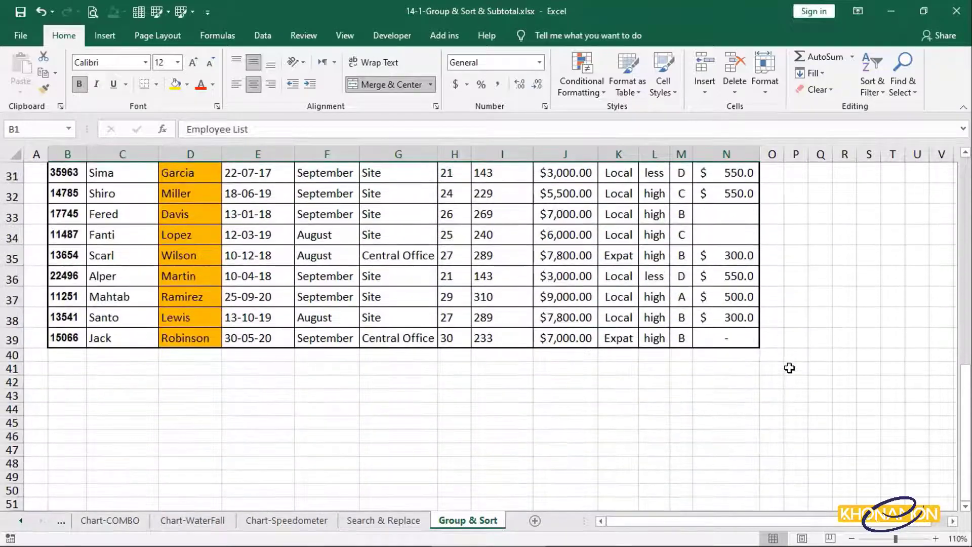
{"action": "scroll", "coordinate": [790, 368], "scroll_direction": "up", "scroll_amount": 7}
{"action": "scroll", "coordinate": [789, 368], "scroll_direction": "up", "scroll_amount": 4}
Open the custom sort again and set the orange cell color level to On Top
{"action": "left_click", "coordinate": [880, 92]}
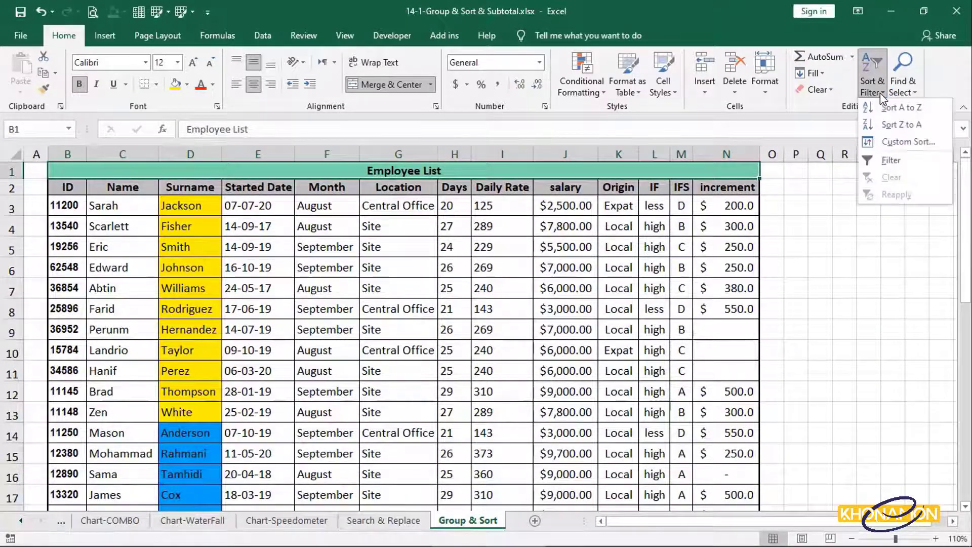
{"action": "left_click", "coordinate": [881, 143]}
{"action": "left_click", "coordinate": [851, 266]}
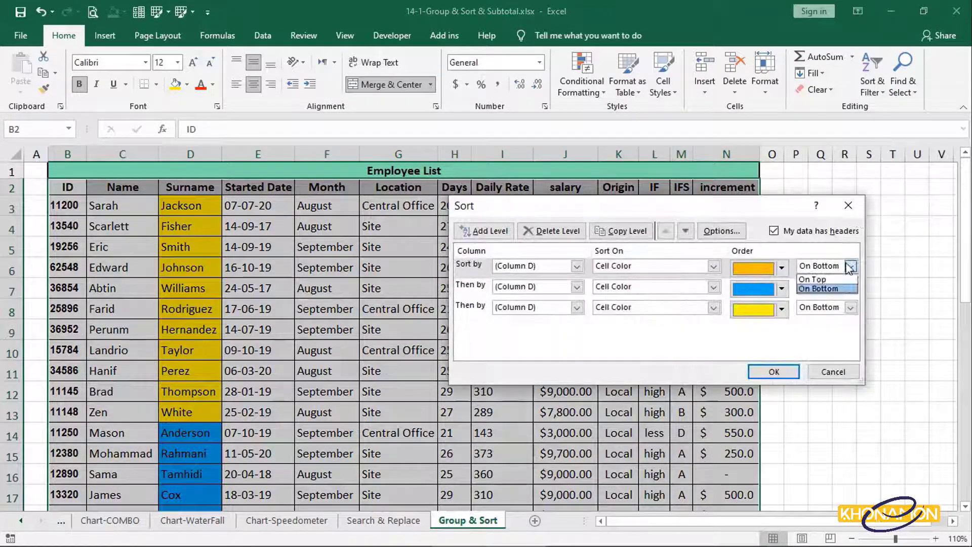
{"action": "left_click", "coordinate": [846, 280]}
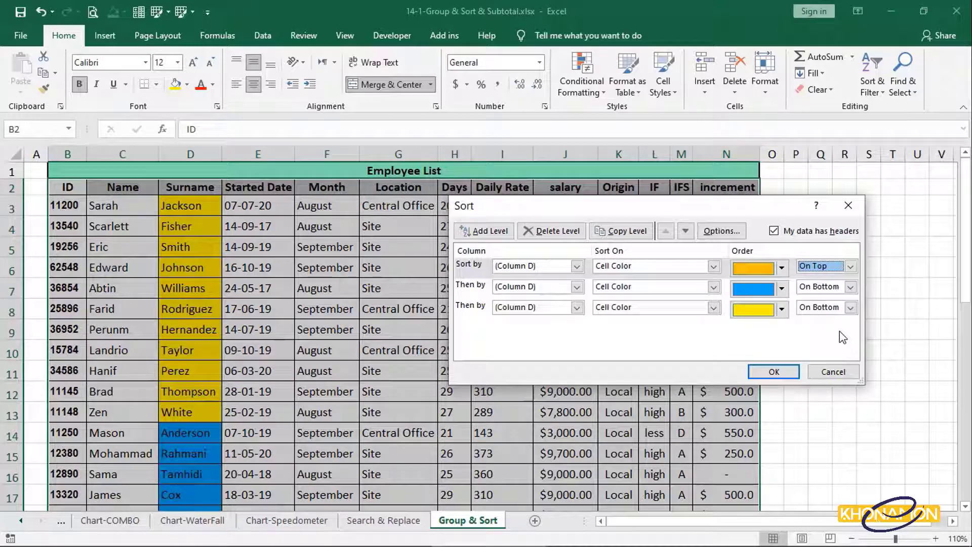
Move the orange level to the end of the sort order and shift the blue level down
{"action": "left_click", "coordinate": [684, 235]}
{"action": "left_click", "coordinate": [684, 235]}
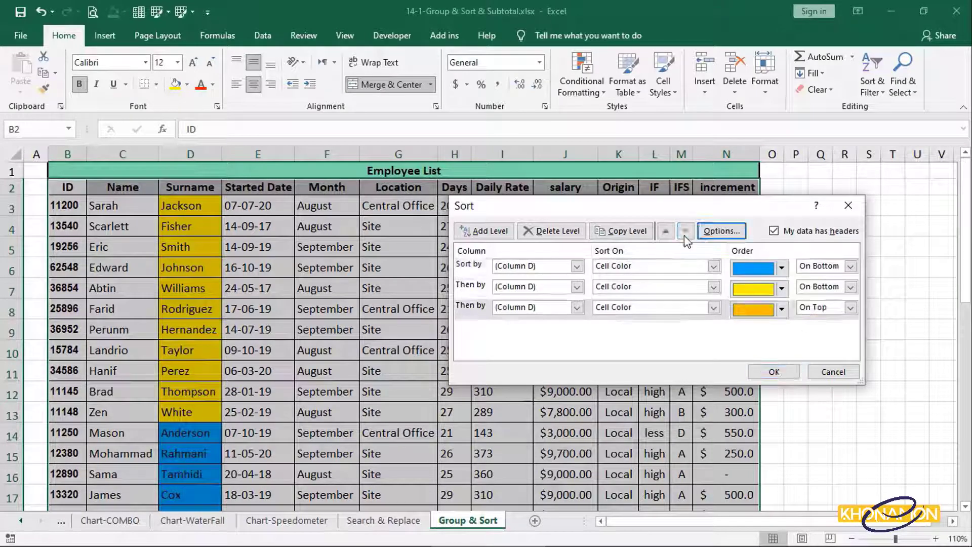
{"action": "left_click", "coordinate": [721, 272]}
{"action": "left_click", "coordinate": [685, 233]}
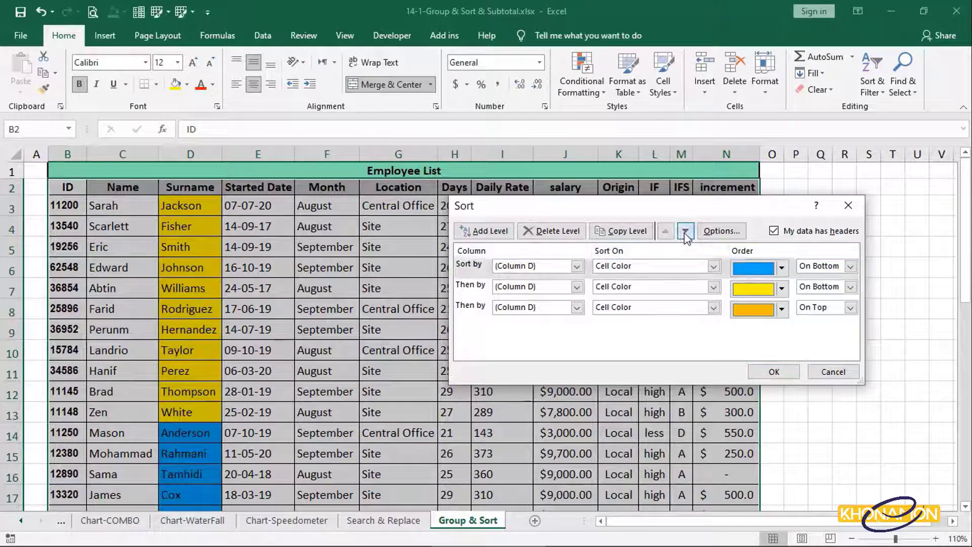
{"action": "left_click", "coordinate": [685, 233]}
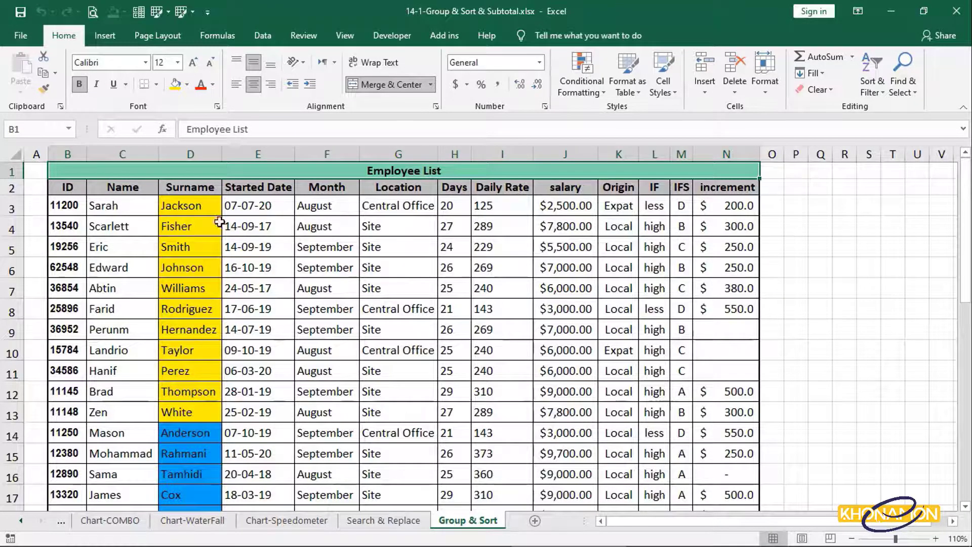
Select the employee table from the ID header down to the last row and across to the increment column
{"action": "left_click", "coordinate": [71, 186]}
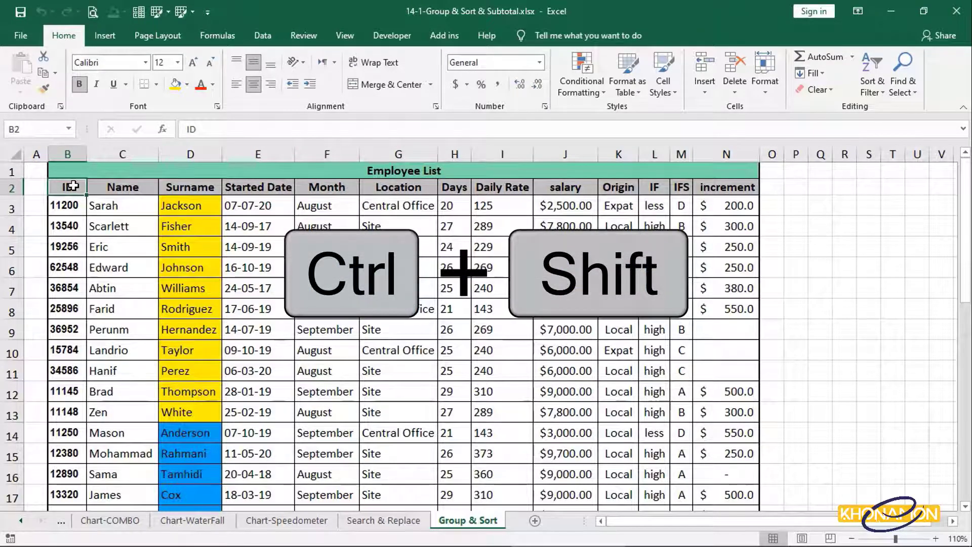
{"action": "key", "text": "ctrl+shift+Down"}
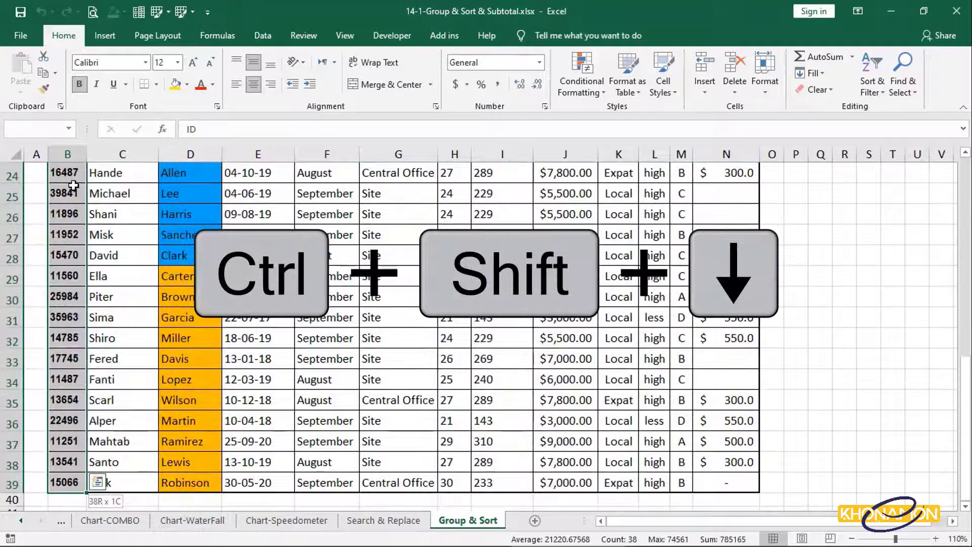
{"action": "key", "text": "ctrl+shift+Right"}
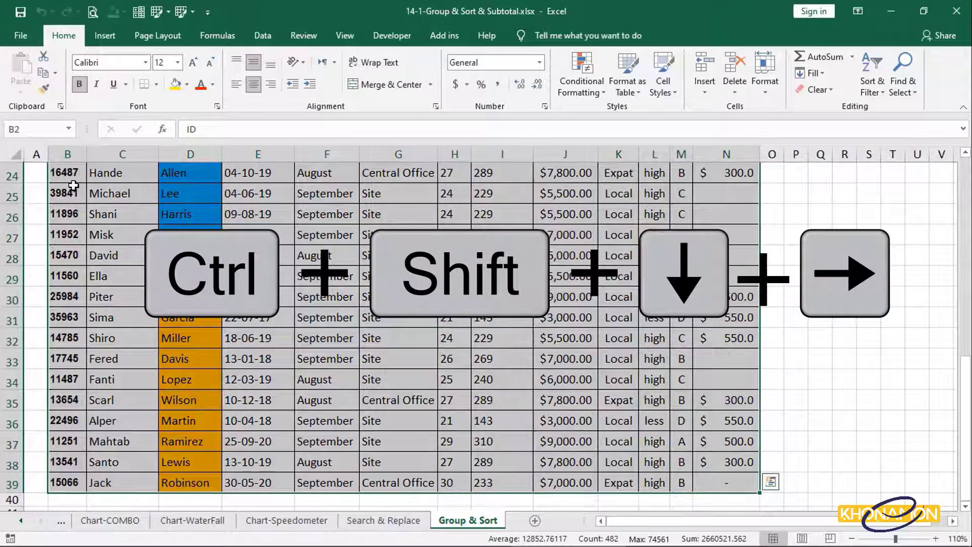
{"action": "scroll", "coordinate": [74, 185], "scroll_direction": "up", "scroll_amount": 8}
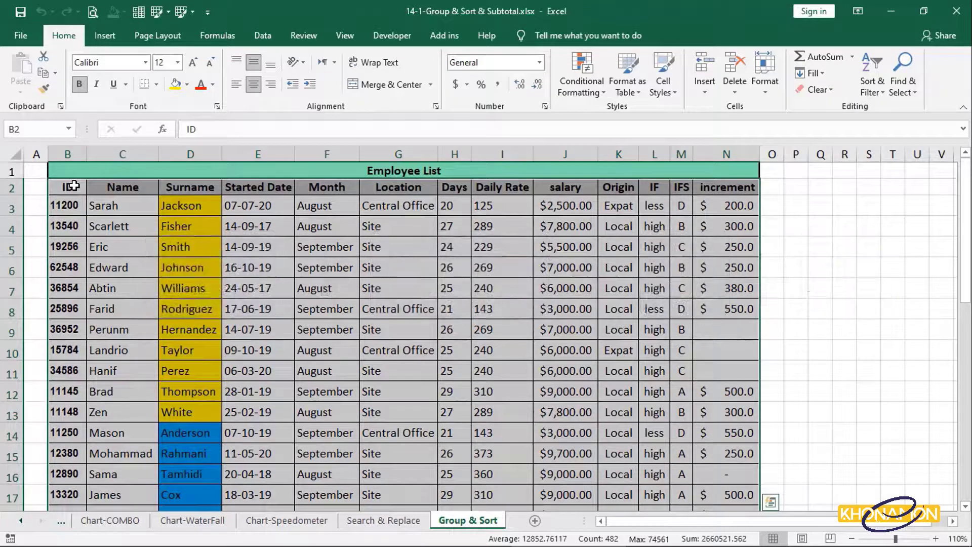
Open the custom sort settings for the selected table by three different routes, without applying a sort
{"action": "left_click", "coordinate": [258, 37]}
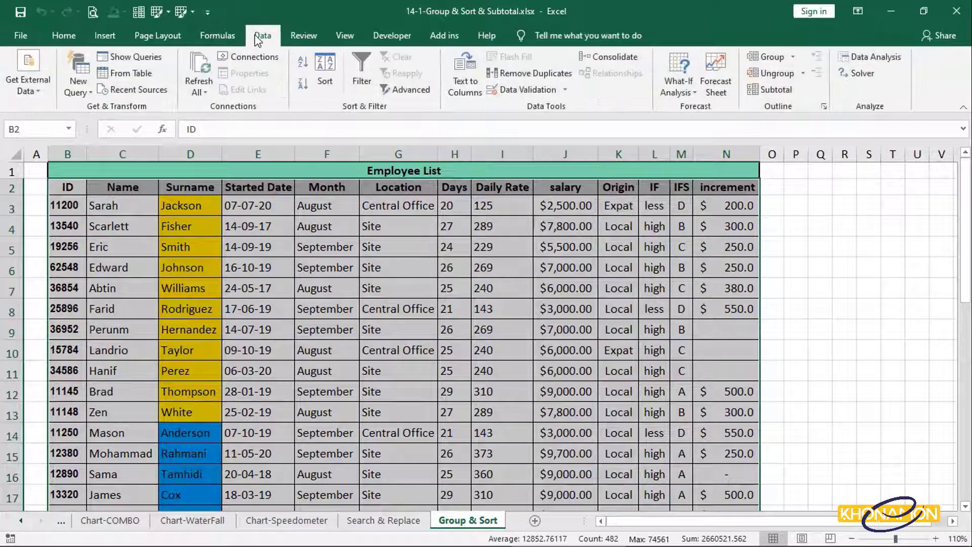
{"action": "left_click", "coordinate": [326, 81]}
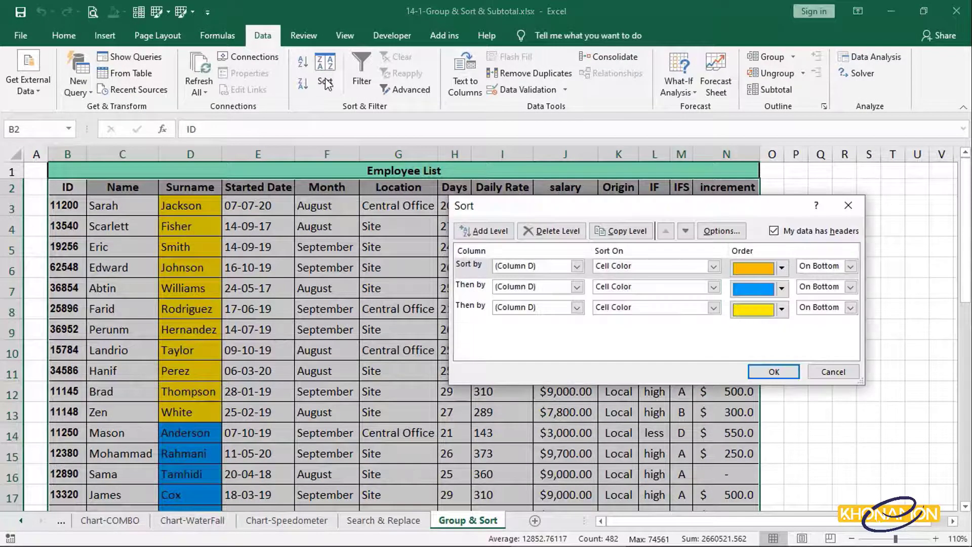
{"action": "left_click", "coordinate": [832, 372]}
{"action": "right_click", "coordinate": [472, 202]}
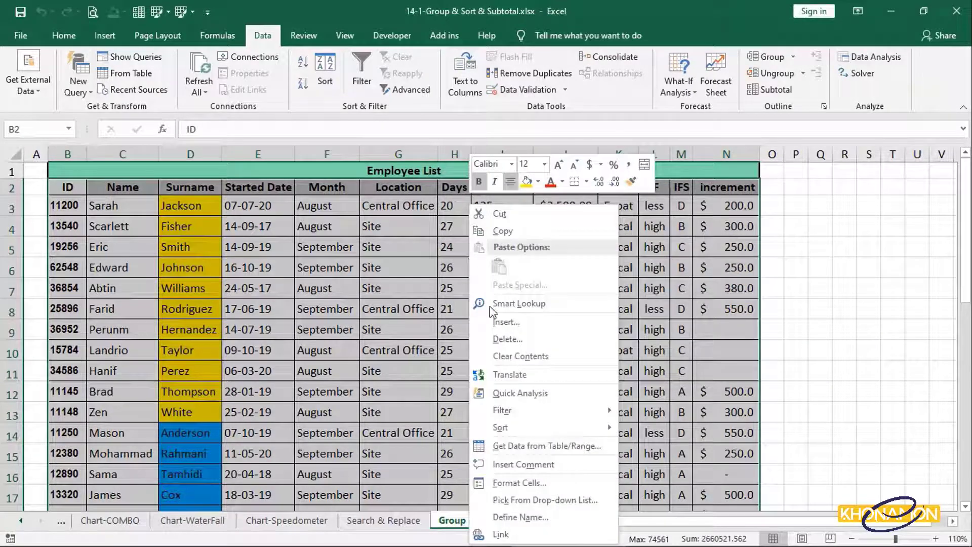
{"action": "mouse_move", "coordinate": [534, 425]}
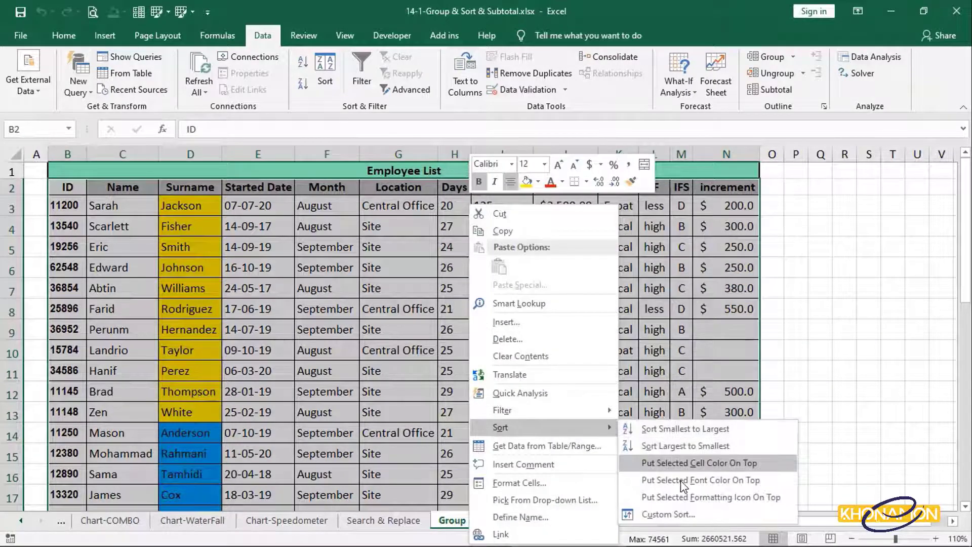
{"action": "left_click", "coordinate": [684, 515]}
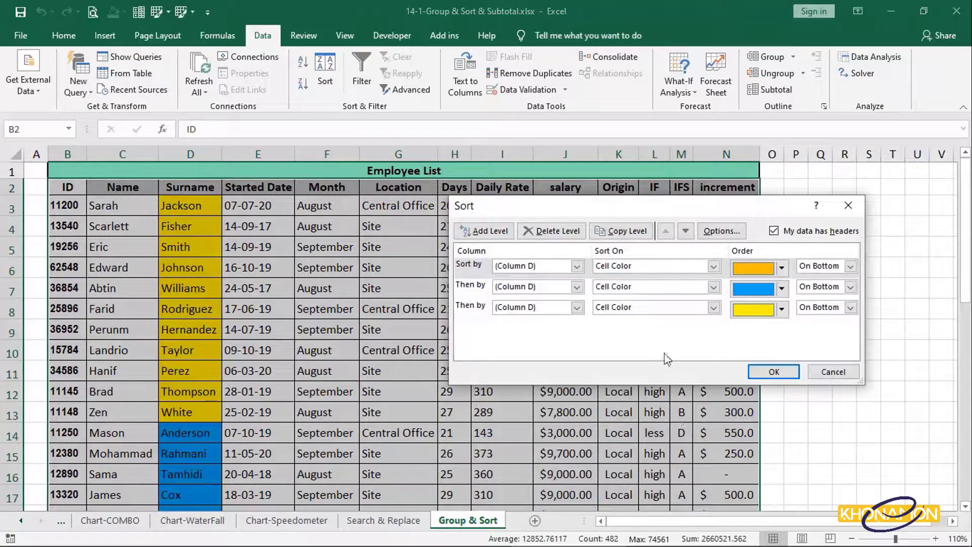
{"action": "left_click_drag", "start_coordinate": [636, 211], "coordinate": [234, 214]}
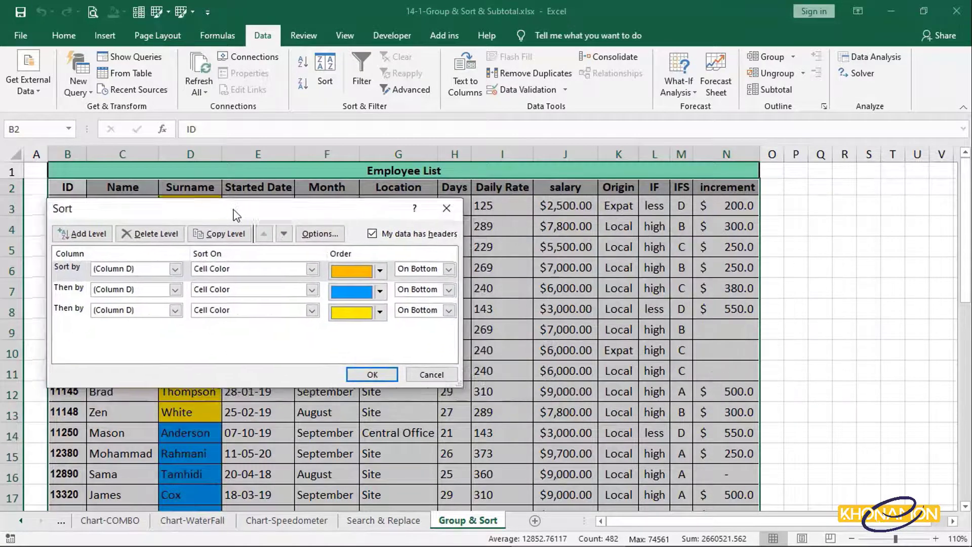
{"action": "left_click", "coordinate": [372, 375]}
{"action": "left_click", "coordinate": [64, 35]}
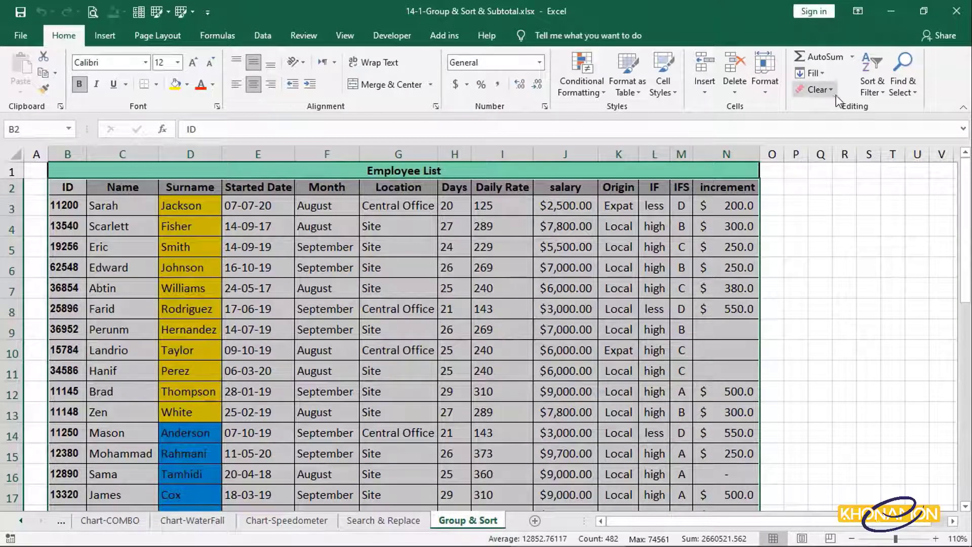
{"action": "left_click", "coordinate": [885, 99]}
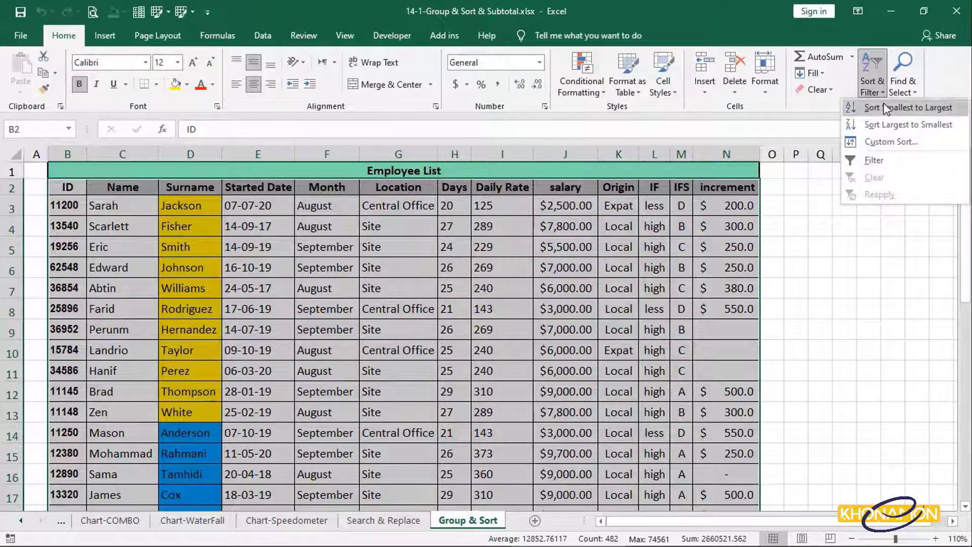
{"action": "left_click", "coordinate": [892, 147]}
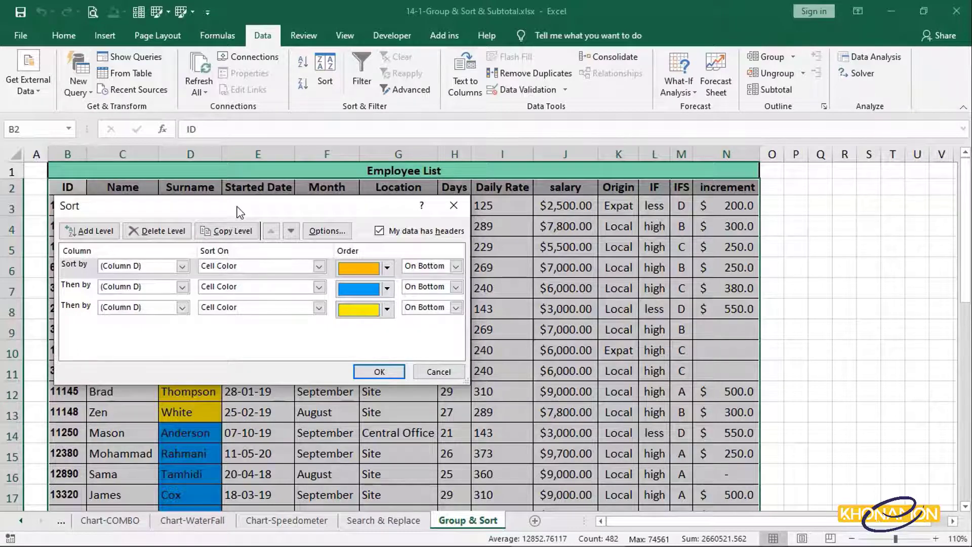
Check which columns are available for the first sort level, cancel the sort and select cell G7
{"action": "left_click", "coordinate": [185, 265]}
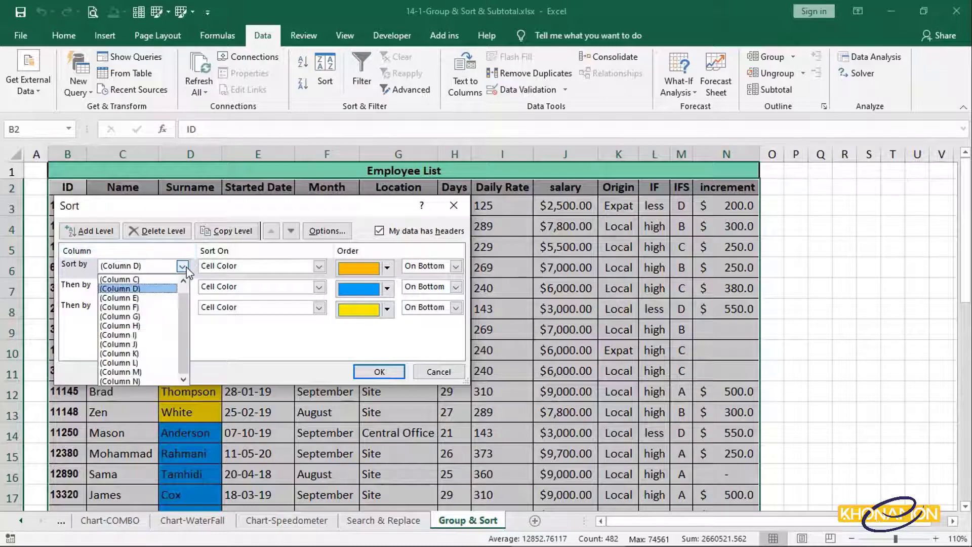
{"action": "left_click_drag", "start_coordinate": [183, 346], "coordinate": [188, 275]}
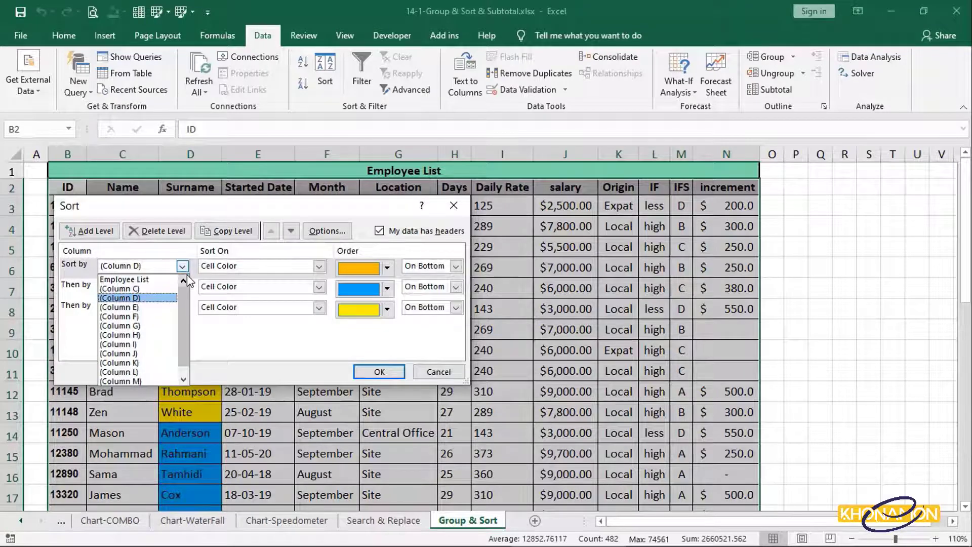
{"action": "left_click", "coordinate": [439, 372]}
{"action": "left_click", "coordinate": [439, 372]}
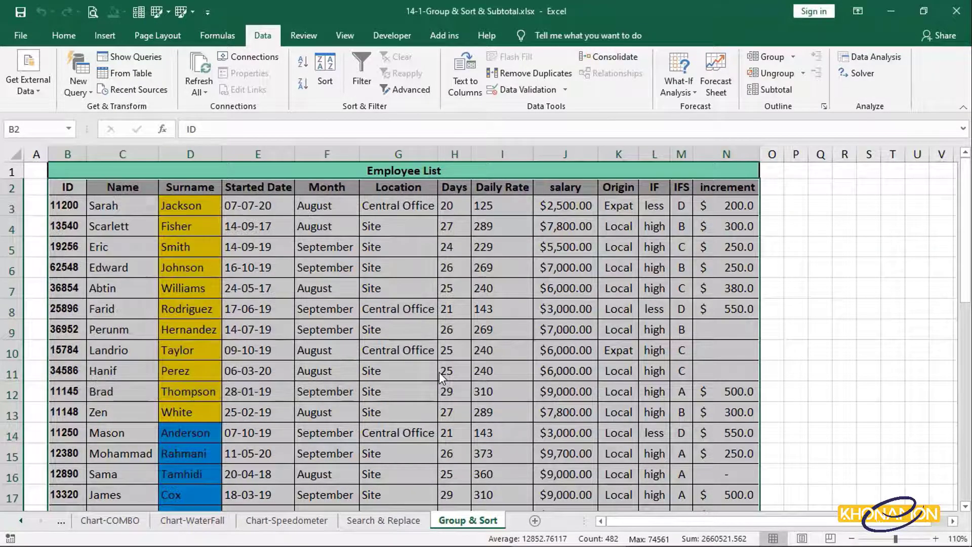
{"action": "left_click", "coordinate": [430, 278]}
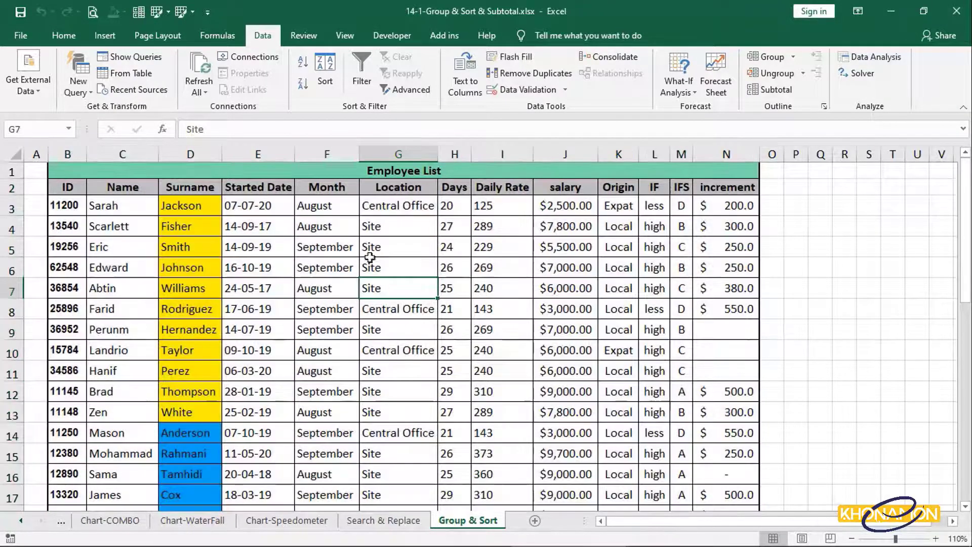
Open custom sort for the employee list and set the first level to Origin, Cell Values, A to Z
{"action": "left_click", "coordinate": [63, 35]}
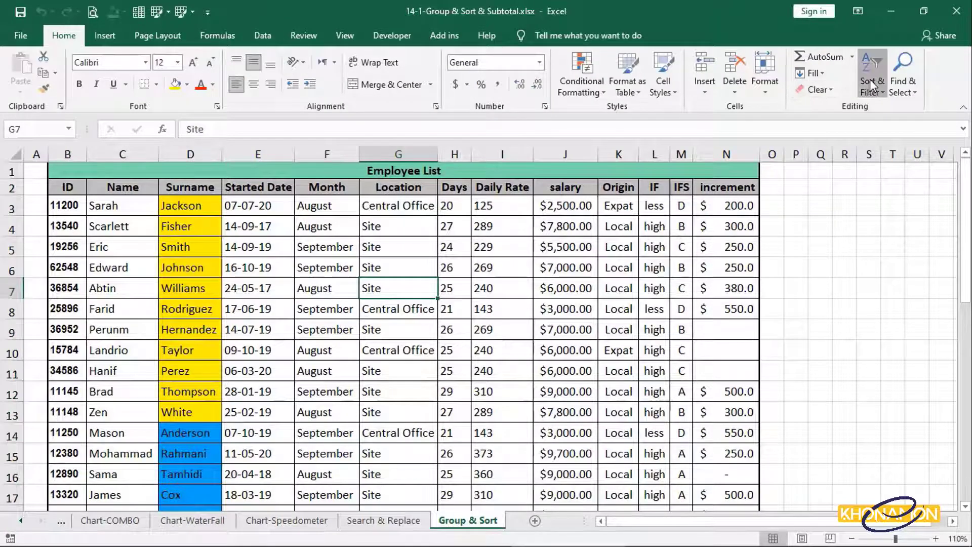
{"action": "left_click", "coordinate": [870, 79]}
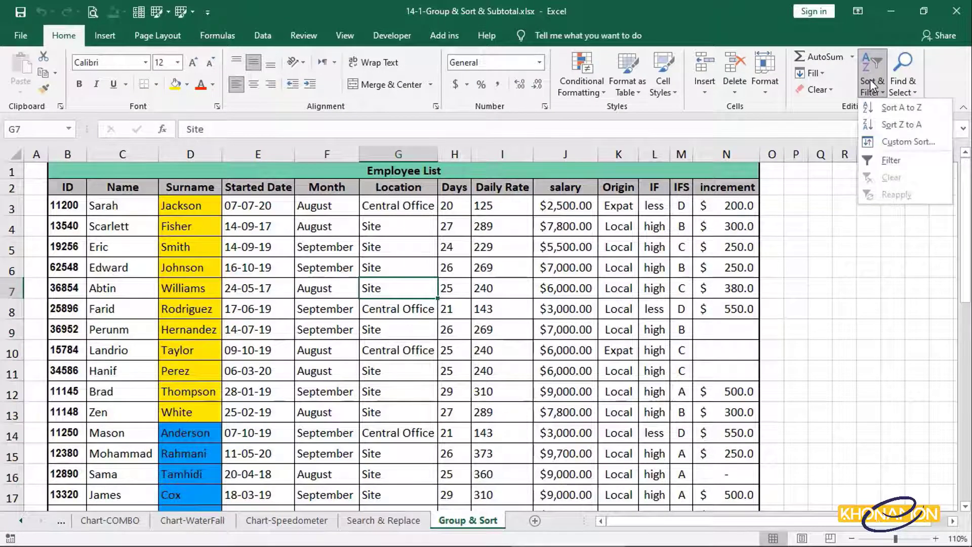
{"action": "left_click", "coordinate": [873, 143]}
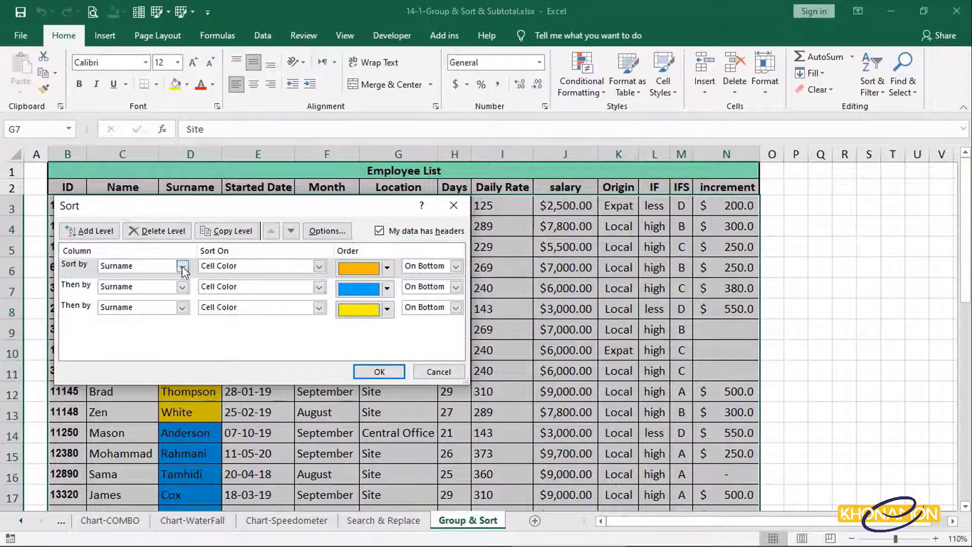
{"action": "left_click", "coordinate": [183, 267]}
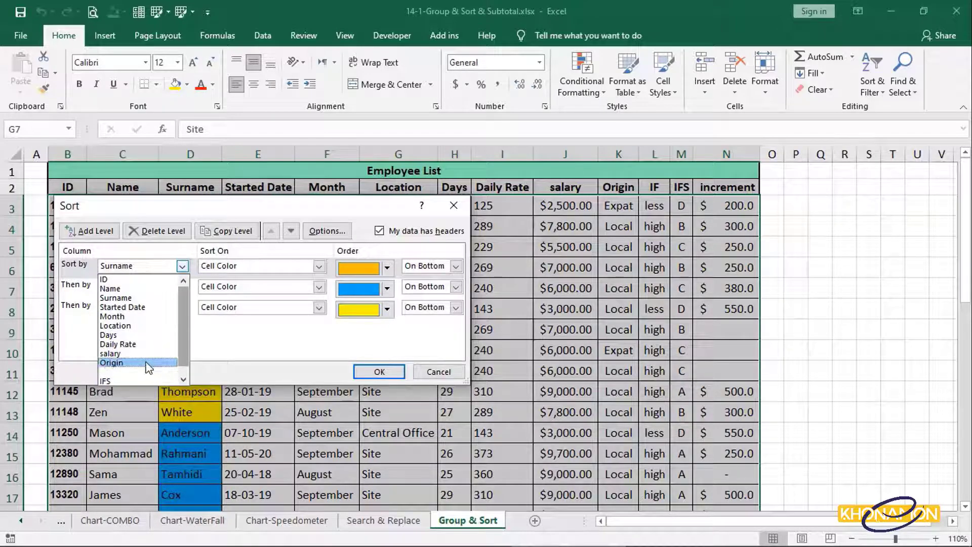
{"action": "left_click", "coordinate": [119, 363]}
{"action": "left_click", "coordinate": [310, 266]}
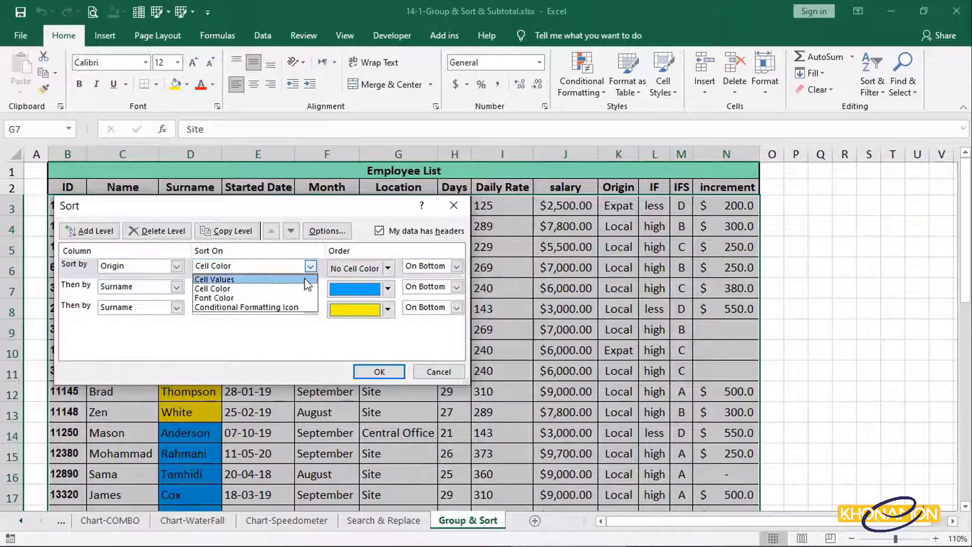
{"action": "left_click", "coordinate": [305, 278]}
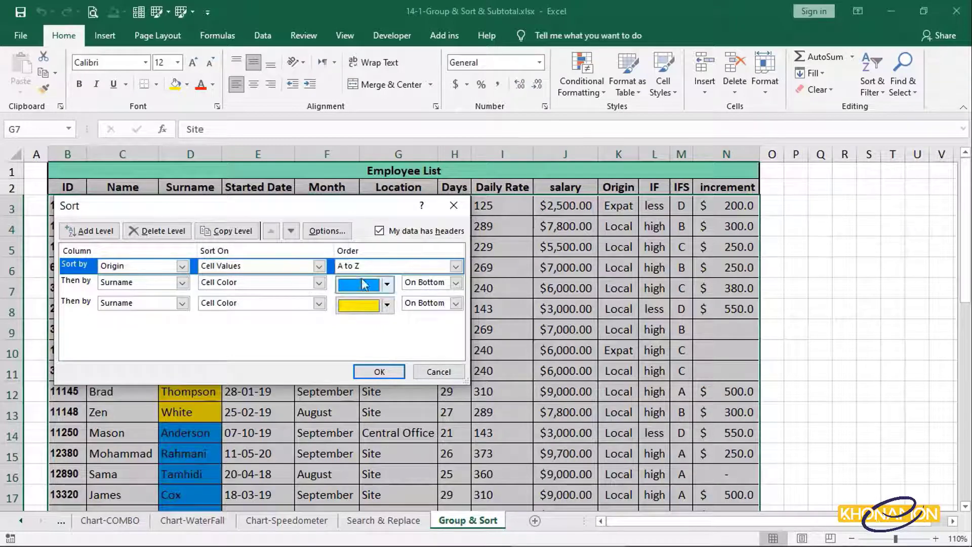
{"action": "left_click", "coordinate": [456, 266]}
{"action": "left_click", "coordinate": [454, 275]}
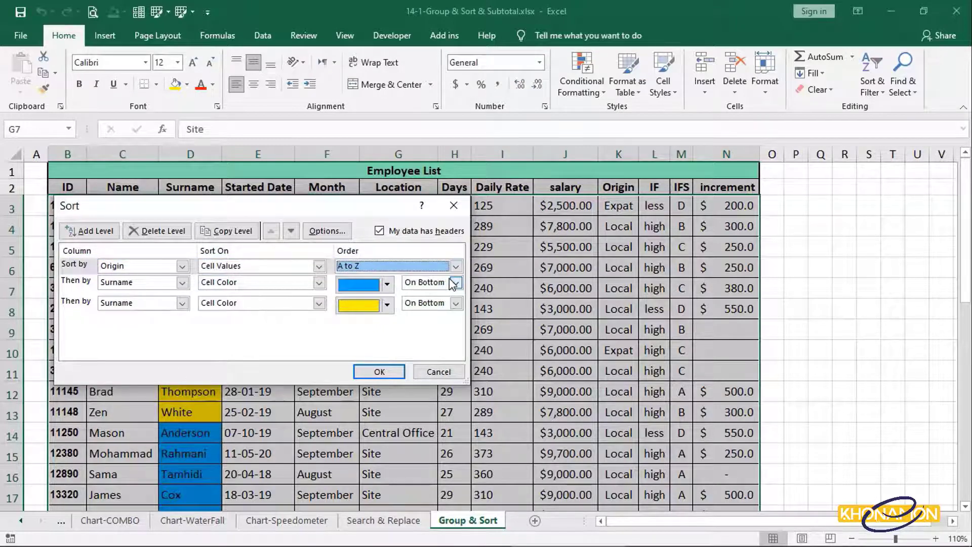
Change the second sort level to Daily Rate on Cell Values, ordered Smallest to Largest
{"action": "left_click", "coordinate": [181, 282]}
{"action": "left_click", "coordinate": [164, 354]}
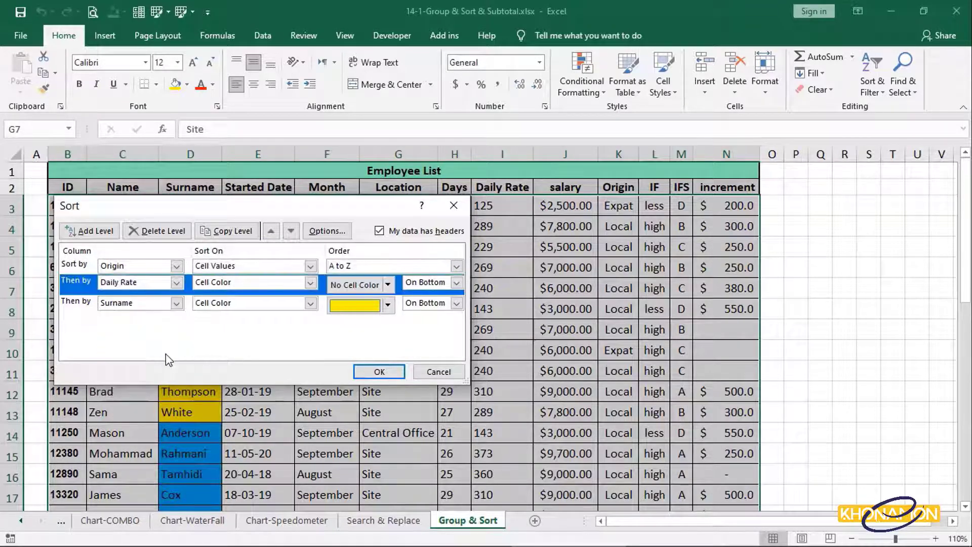
{"action": "left_click", "coordinate": [311, 282]}
{"action": "left_click", "coordinate": [304, 296]}
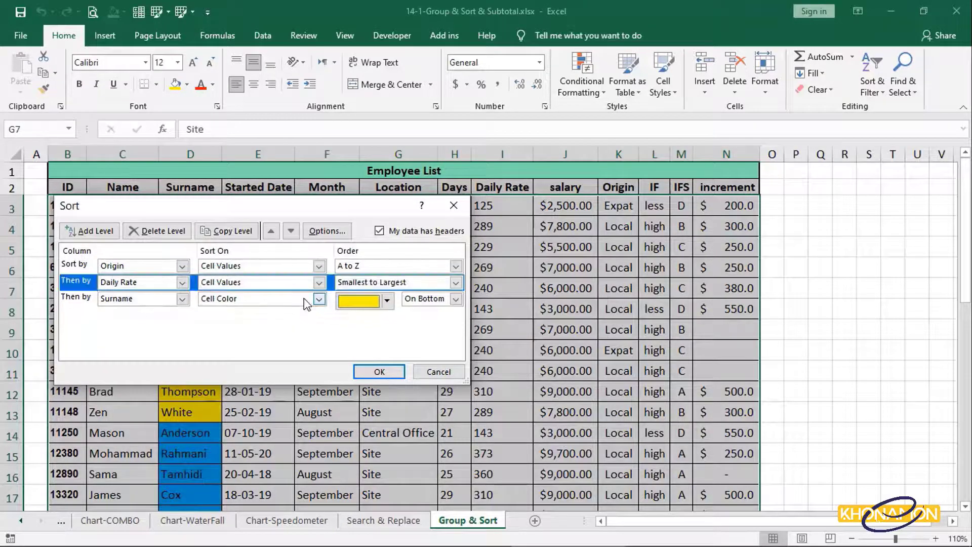
{"action": "left_click", "coordinate": [456, 282]}
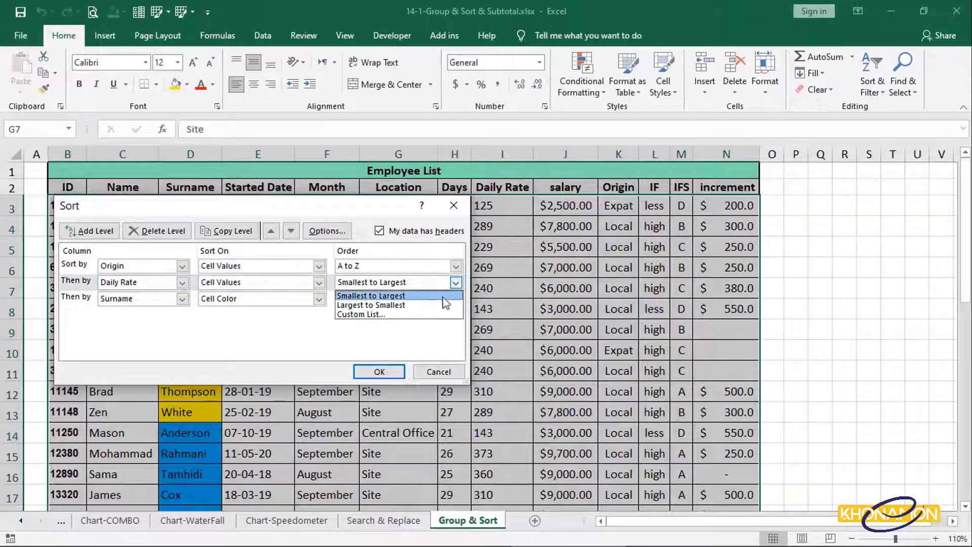
{"action": "left_click", "coordinate": [444, 296]}
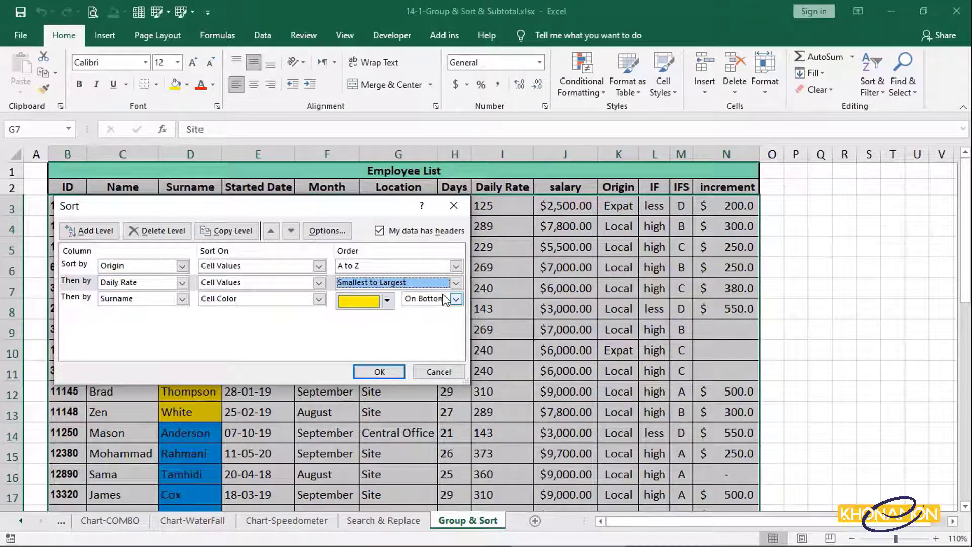
Delete the remaining Surname color level and apply the sort by Origin and Daily Rate to the employee list
{"action": "left_click", "coordinate": [333, 302]}
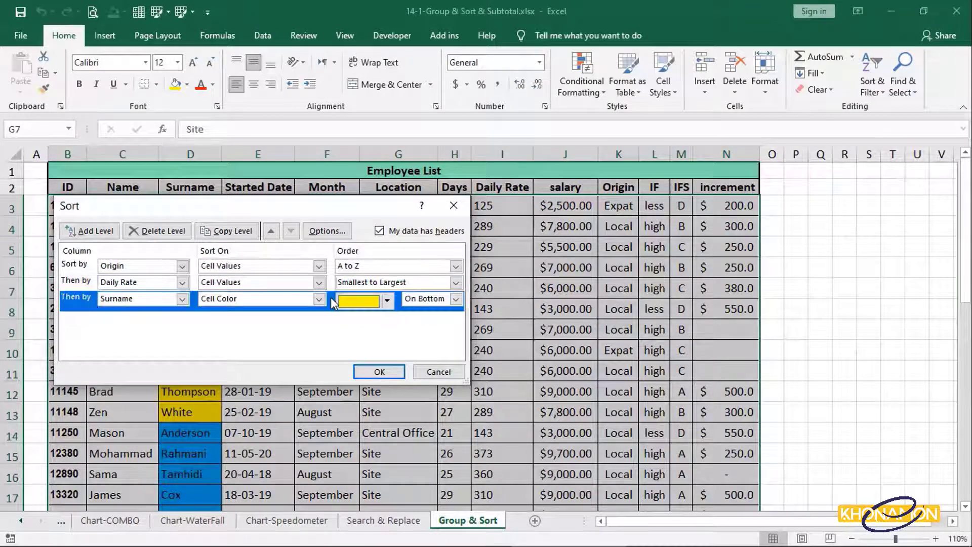
{"action": "left_click", "coordinate": [163, 231]}
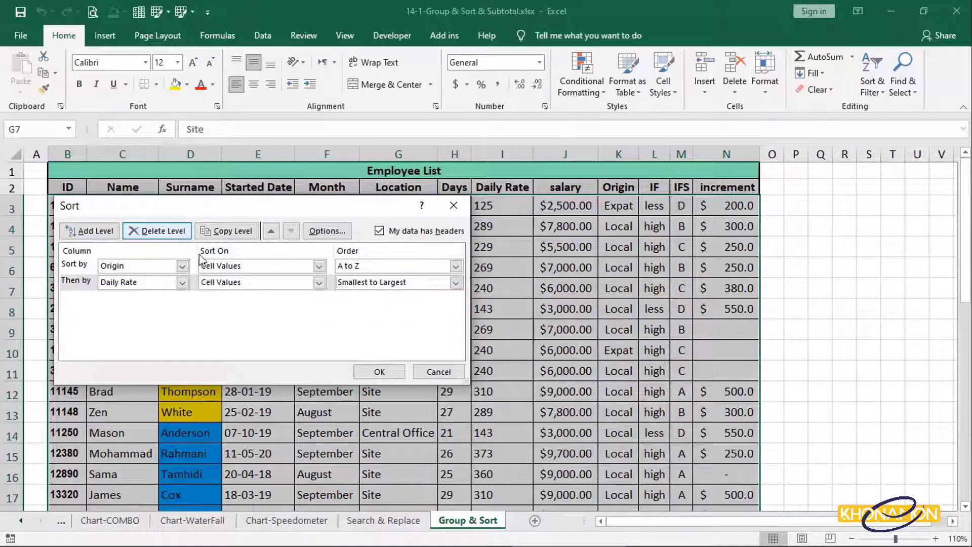
{"action": "left_click", "coordinate": [378, 372]}
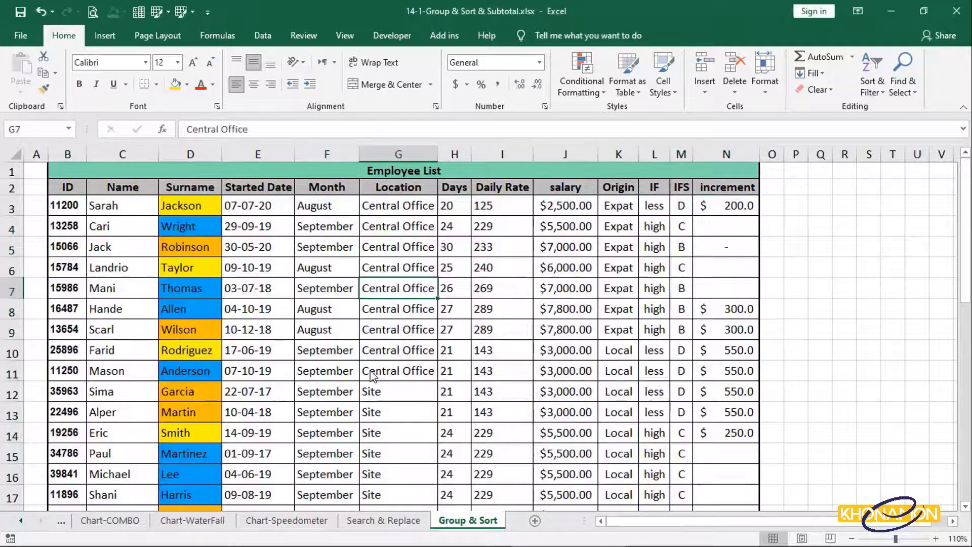
{"action": "scroll", "coordinate": [371, 370], "scroll_direction": "down", "scroll_amount": 6}
{"action": "scroll", "coordinate": [370, 370], "scroll_direction": "down", "scroll_amount": 6}
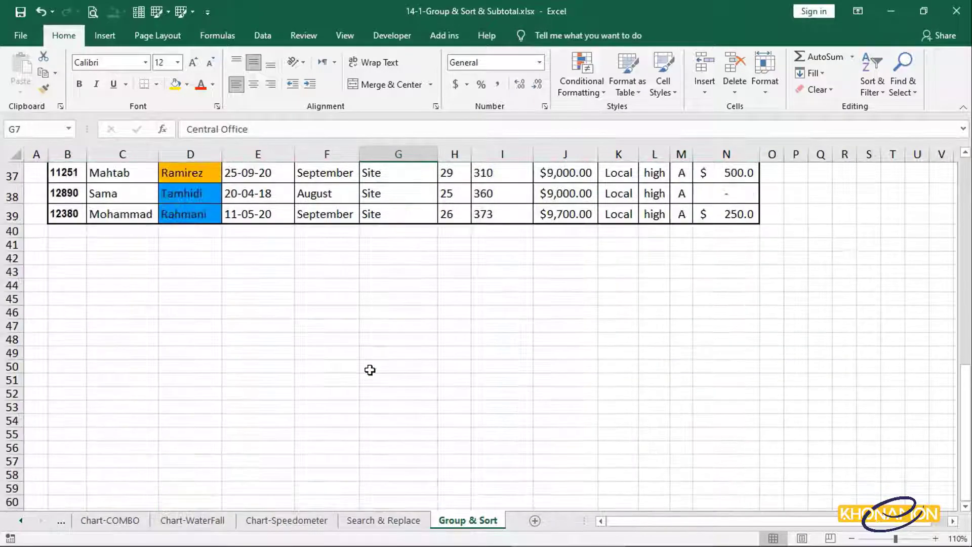
{"action": "scroll", "coordinate": [370, 370], "scroll_direction": "up", "scroll_amount": 12}
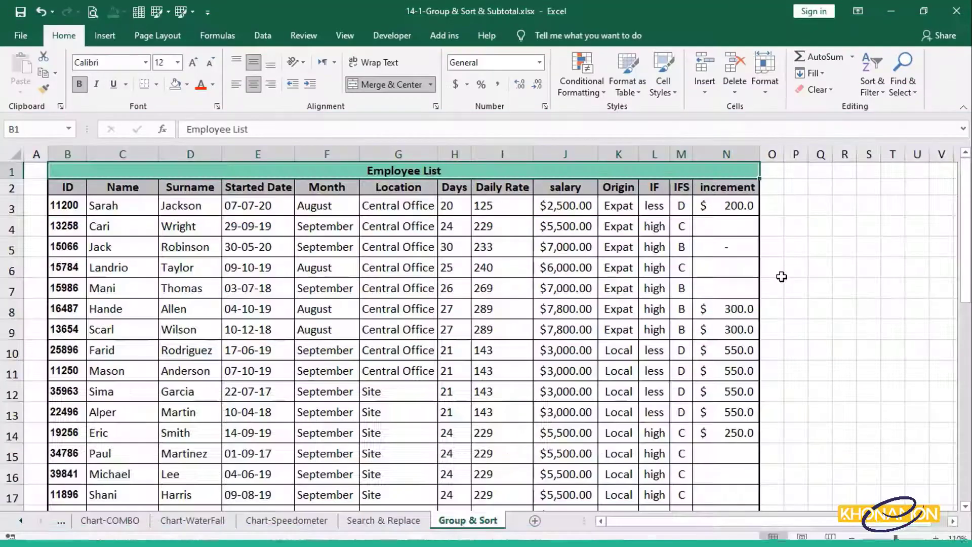
View the custom sort settings with the merged Employee List title selected, and cancel without sorting
{"action": "left_click", "coordinate": [872, 78]}
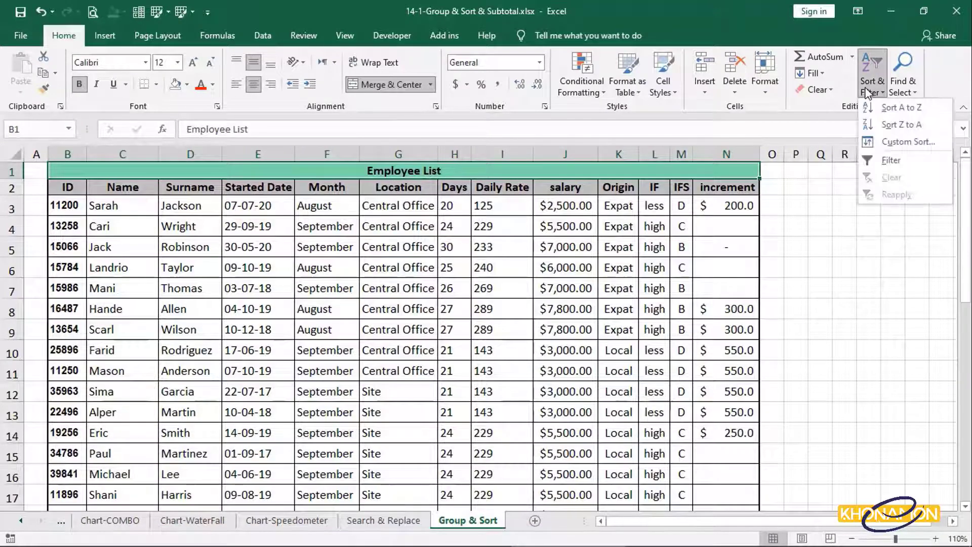
{"action": "left_click", "coordinate": [873, 138]}
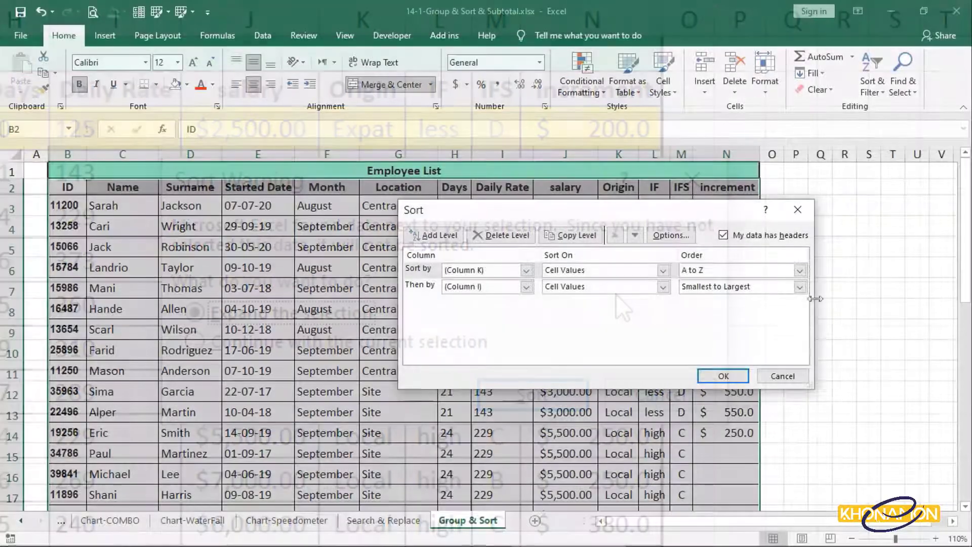
{"action": "left_click", "coordinate": [789, 374]}
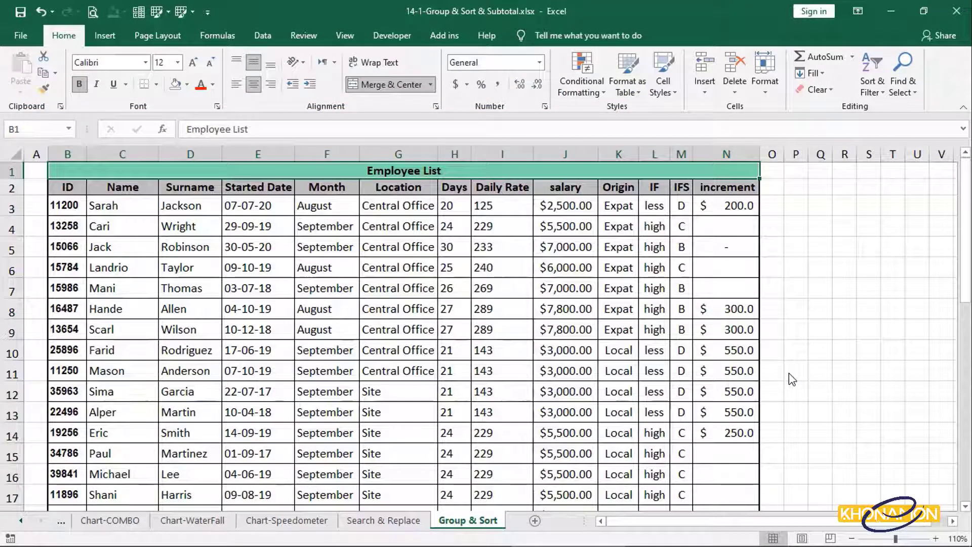
Select the Month column from its header to the last row and open custom sort, continuing with the current selection only
{"action": "left_click", "coordinate": [336, 187]}
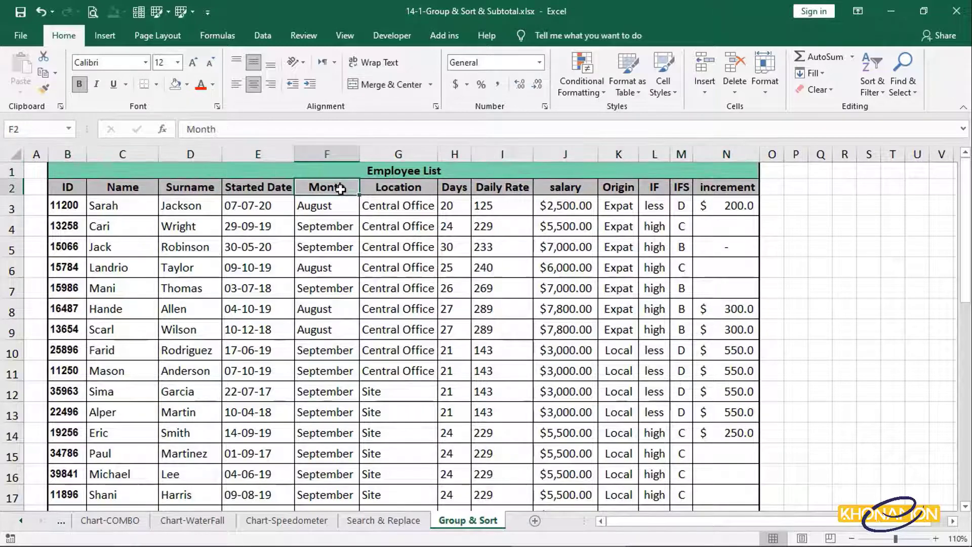
{"action": "key", "text": "ctrl+shift+Down"}
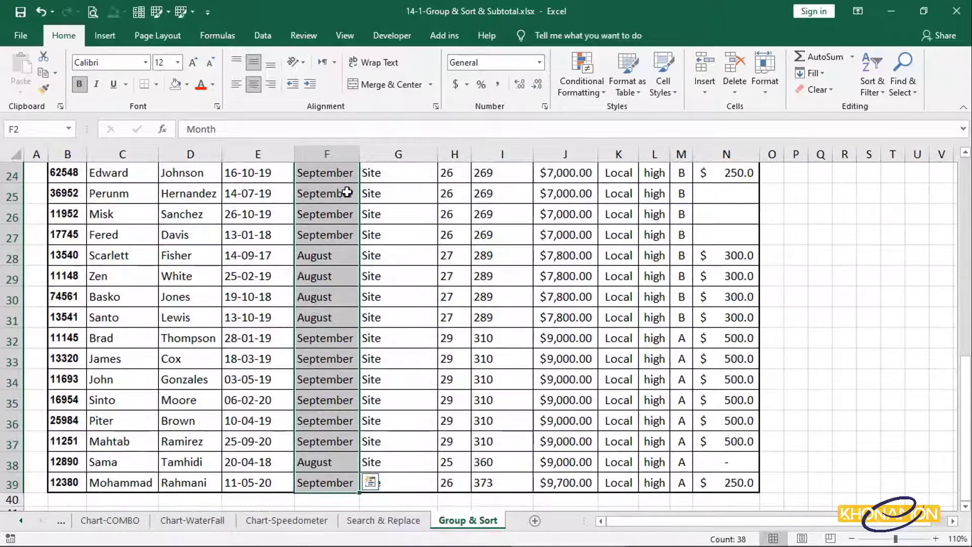
{"action": "scroll", "coordinate": [347, 192], "scroll_direction": "up", "scroll_amount": 8}
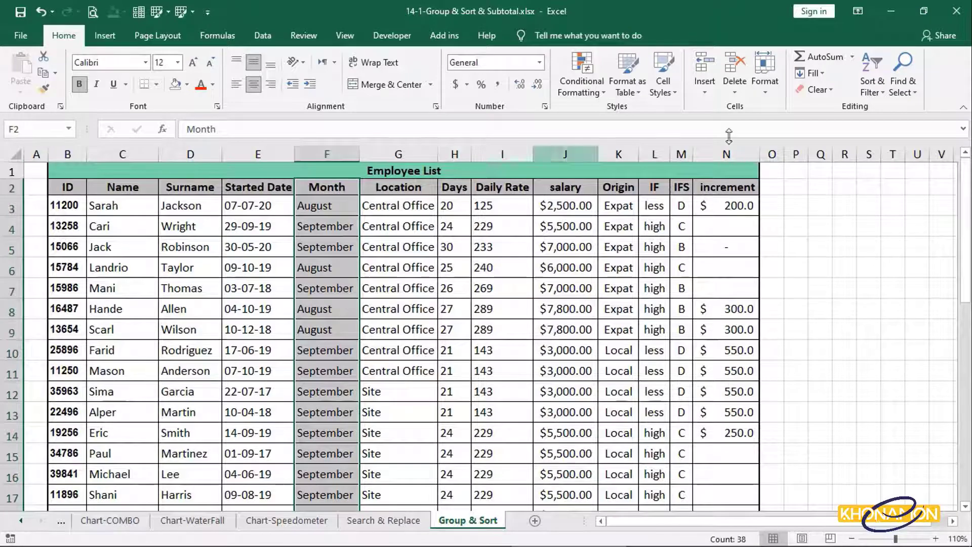
{"action": "left_click", "coordinate": [872, 76]}
{"action": "left_click", "coordinate": [879, 126]}
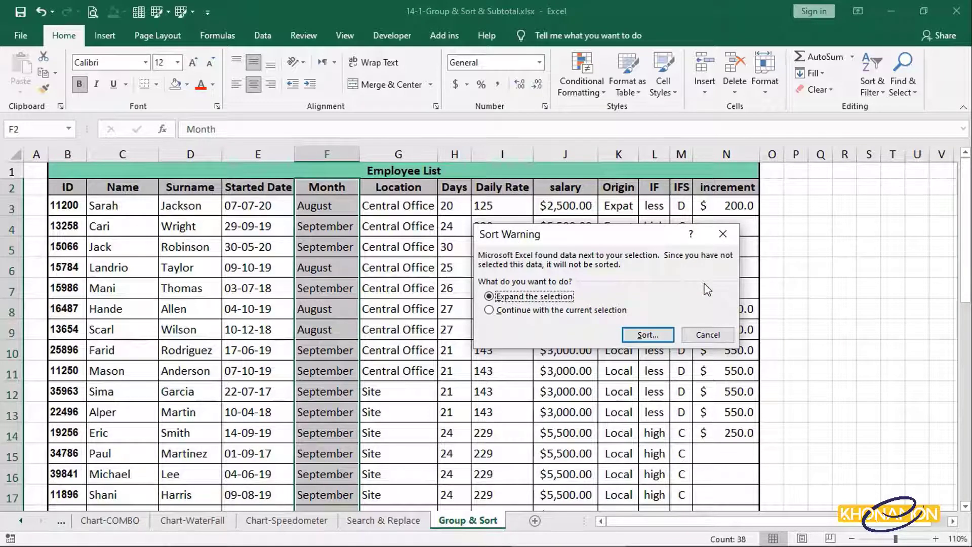
{"action": "left_click", "coordinate": [612, 310]}
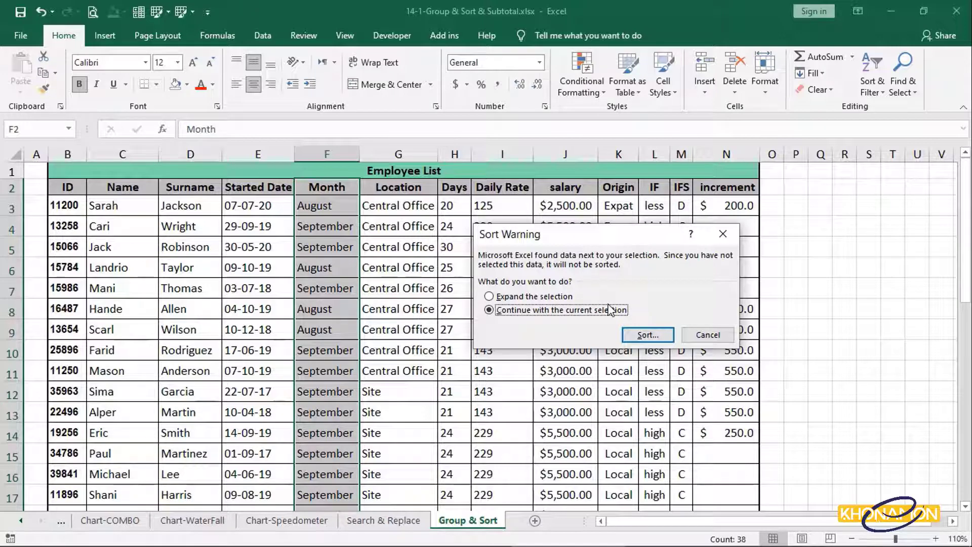
{"action": "left_click", "coordinate": [648, 335]}
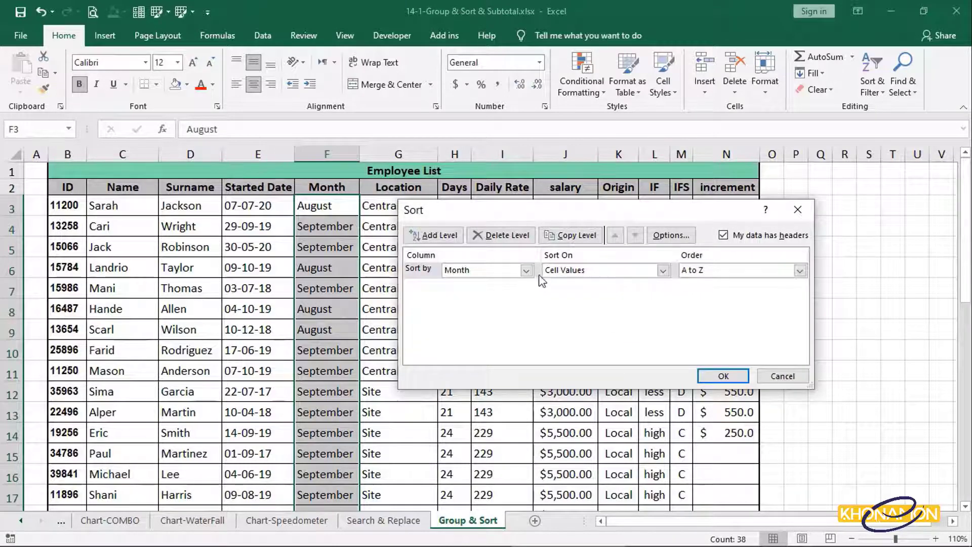
Sort only the selected Month cells by cell values from A to Z and review the column
{"action": "left_click", "coordinate": [526, 273]}
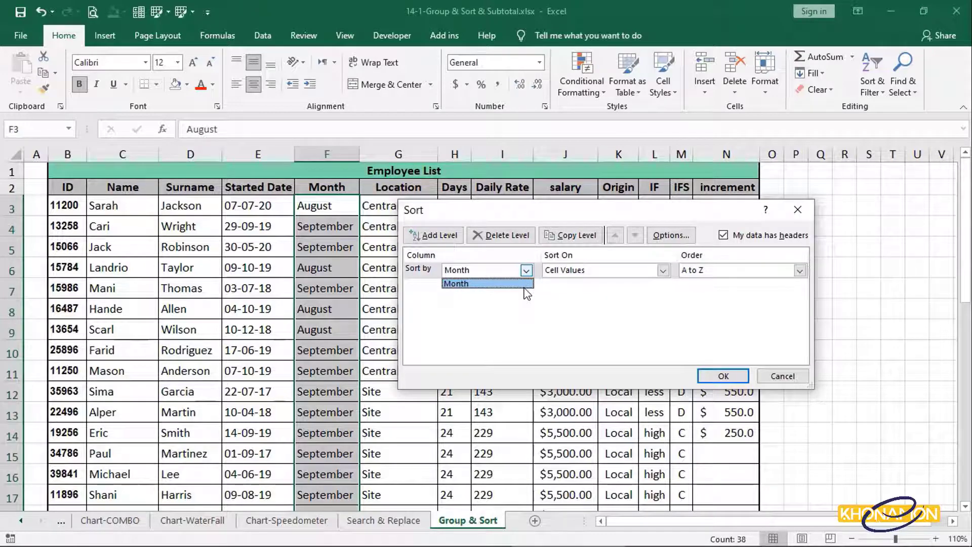
{"action": "left_click", "coordinate": [599, 281]}
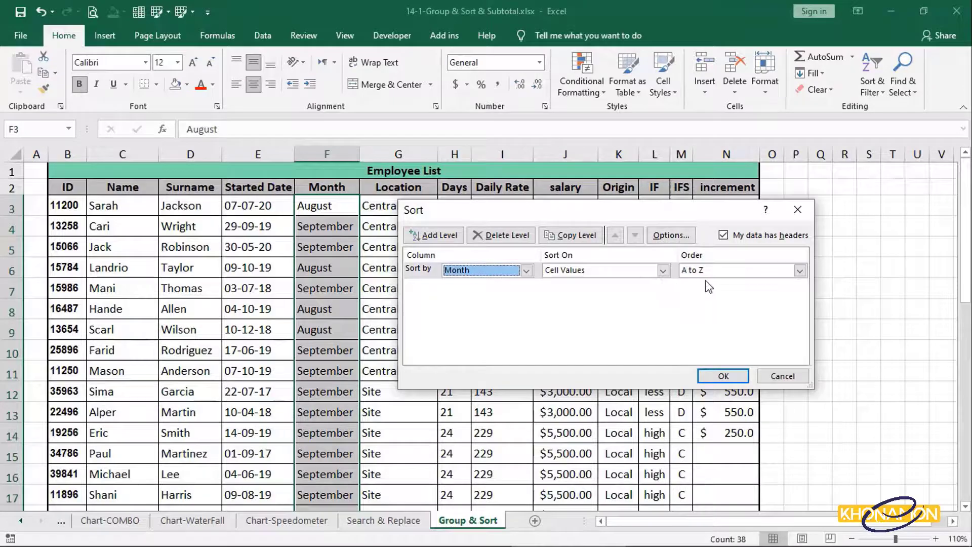
{"action": "left_click", "coordinate": [708, 376]}
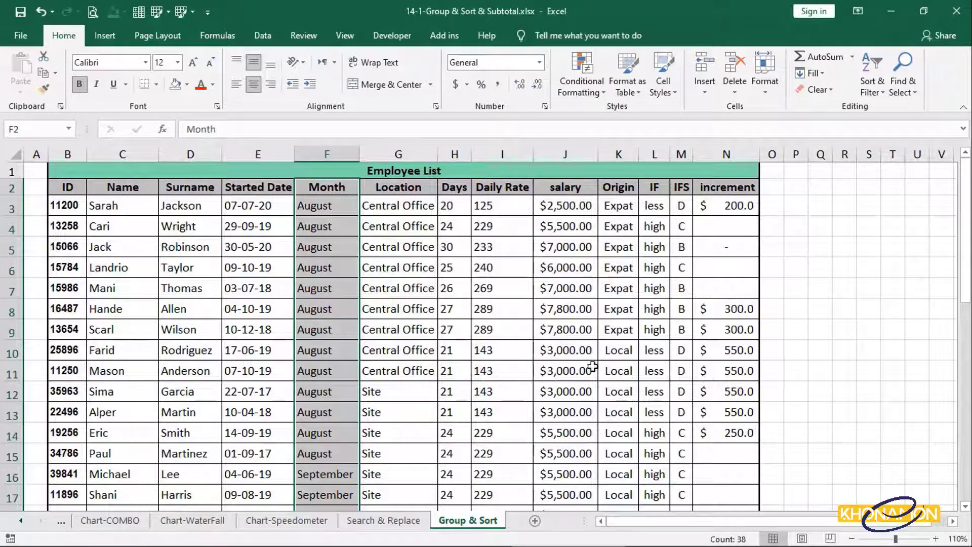
{"action": "scroll", "coordinate": [344, 294], "scroll_direction": "down", "scroll_amount": 2}
{"action": "scroll", "coordinate": [344, 294], "scroll_direction": "down", "scroll_amount": 7}
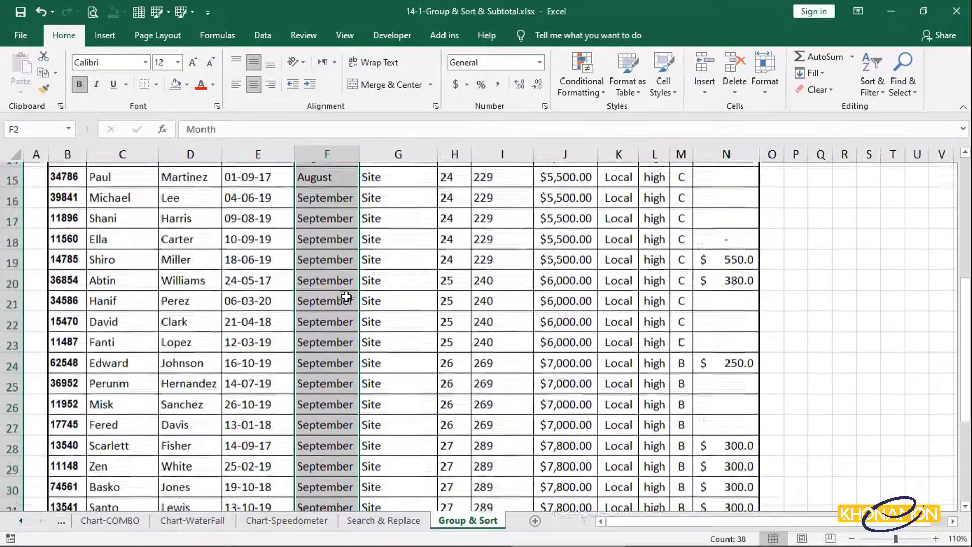
{"action": "scroll", "coordinate": [354, 301], "scroll_direction": "up", "scroll_amount": 1}
{"action": "scroll", "coordinate": [357, 304], "scroll_direction": "up", "scroll_amount": 9}
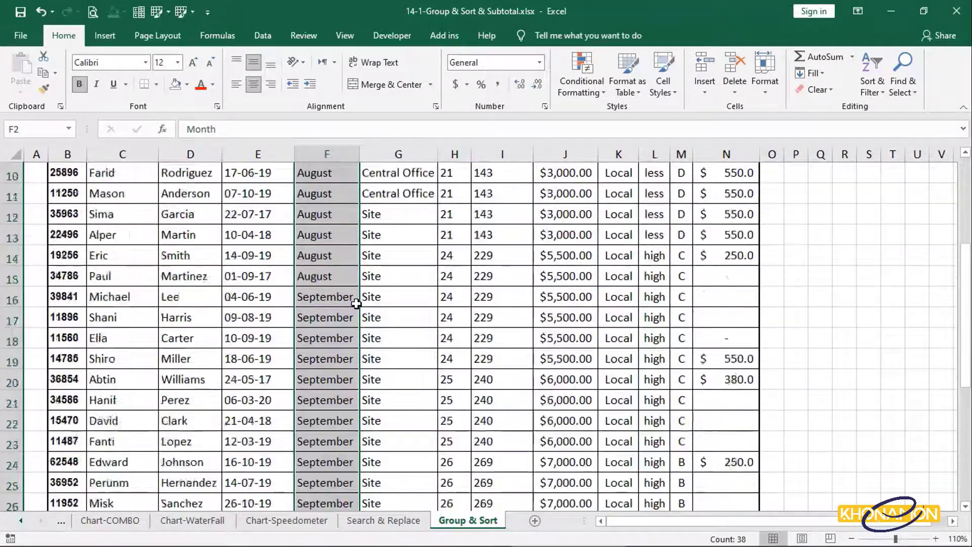